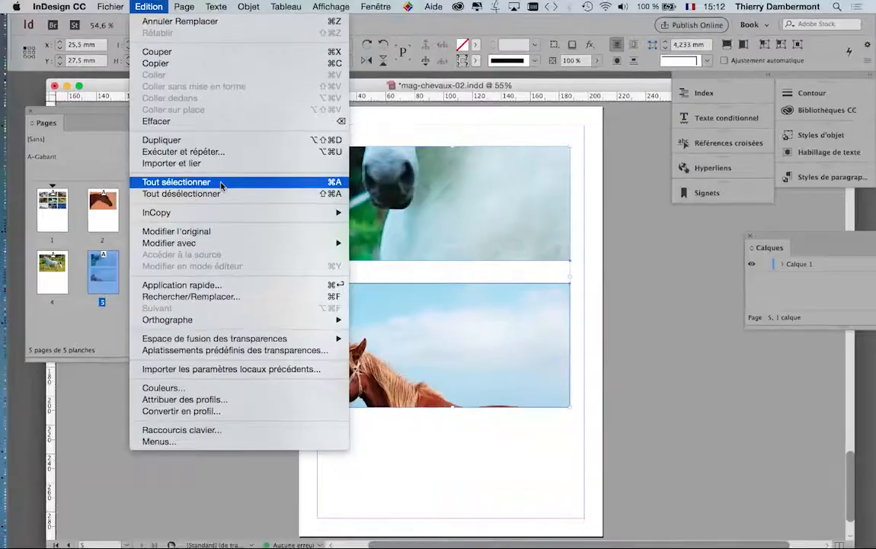
pyautogui.click(504, 71)
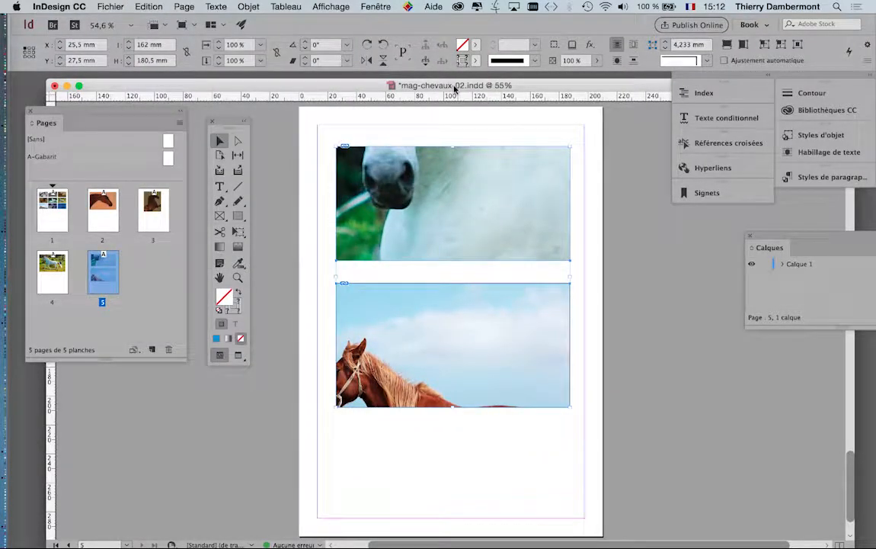
pyautogui.moveTo(106, 284)
pyautogui.click(249, 6)
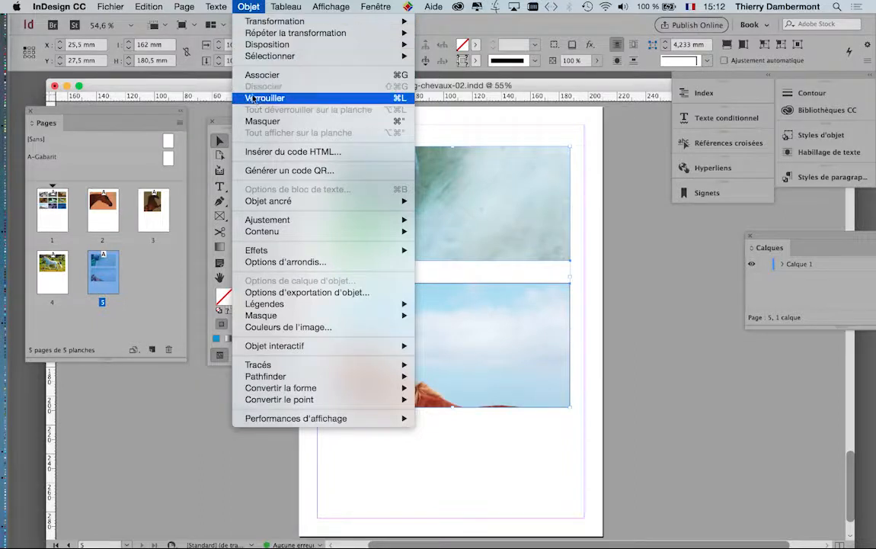
pyautogui.moveTo(269, 221)
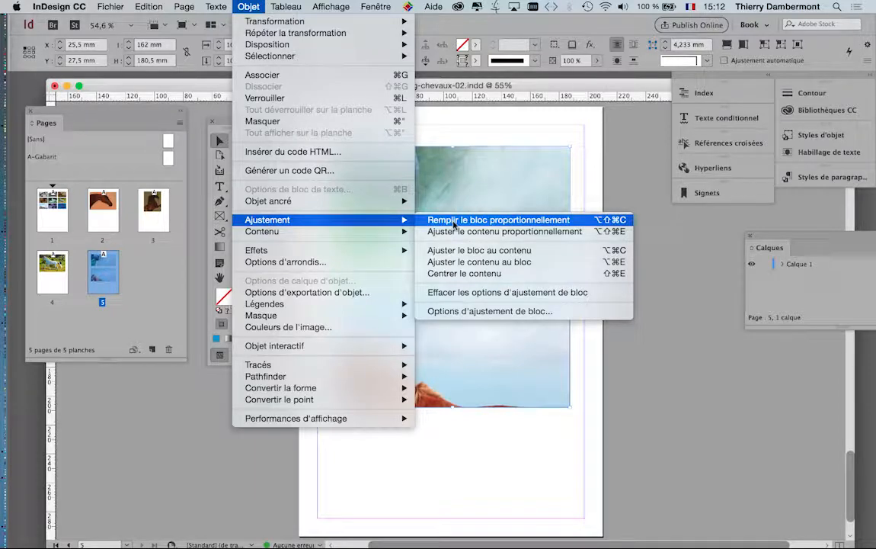
pyautogui.click(648, 40)
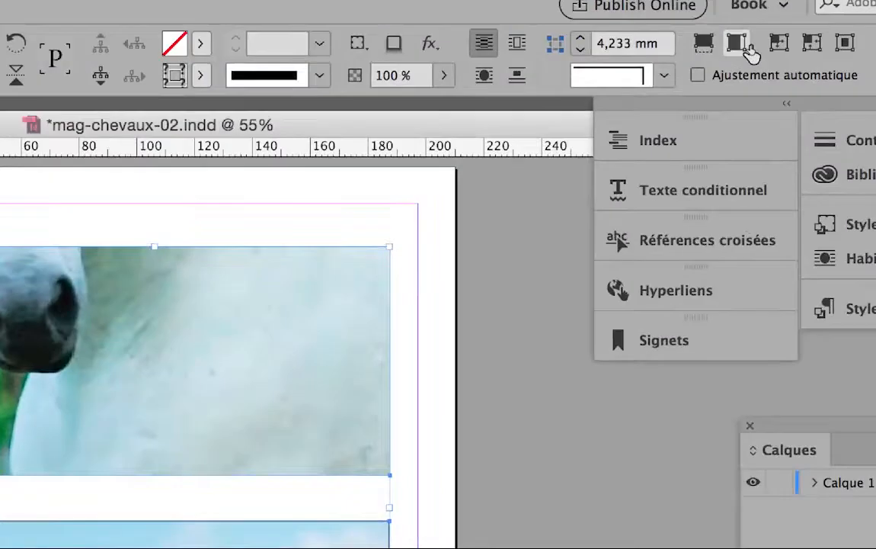
pyautogui.click(744, 44)
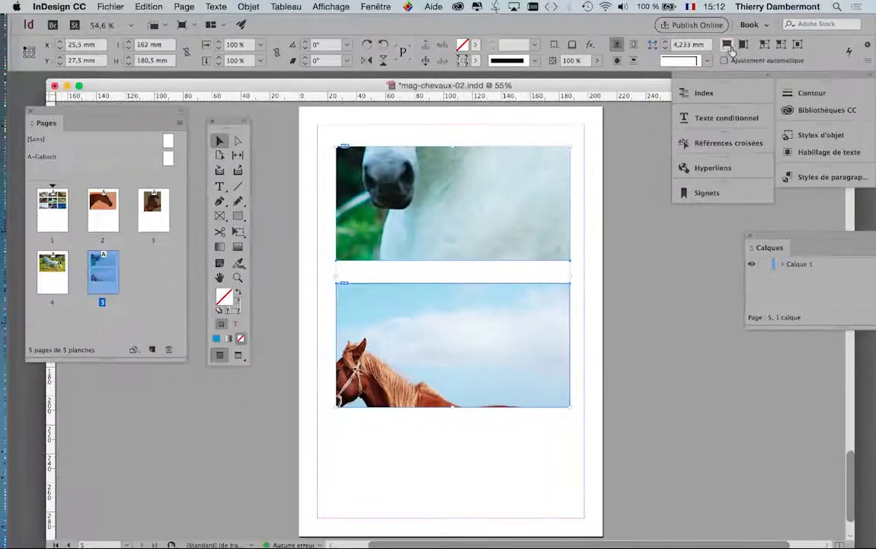
# Fill both selected horse image frames on page 5 proportionally with their pictures.
pyautogui.click(248, 7)
pyautogui.moveTo(309, 237)
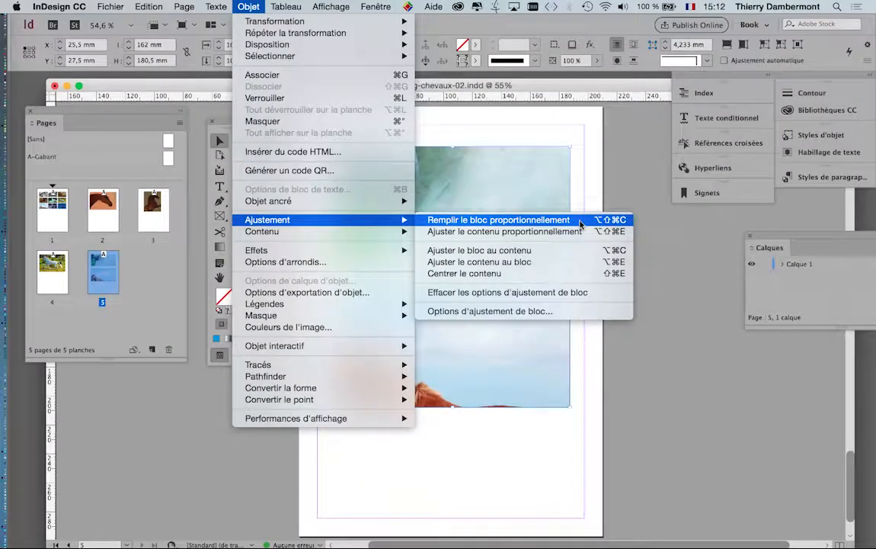
pyautogui.click(495, 223)
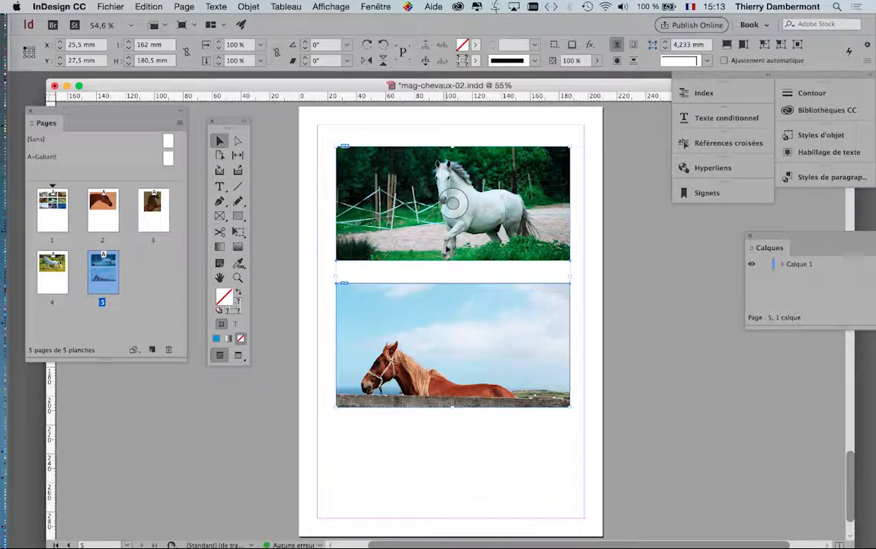
# Fit the content of both horse images to their frames, then check each picture individually.
pyautogui.scroll(2, 583, 222)
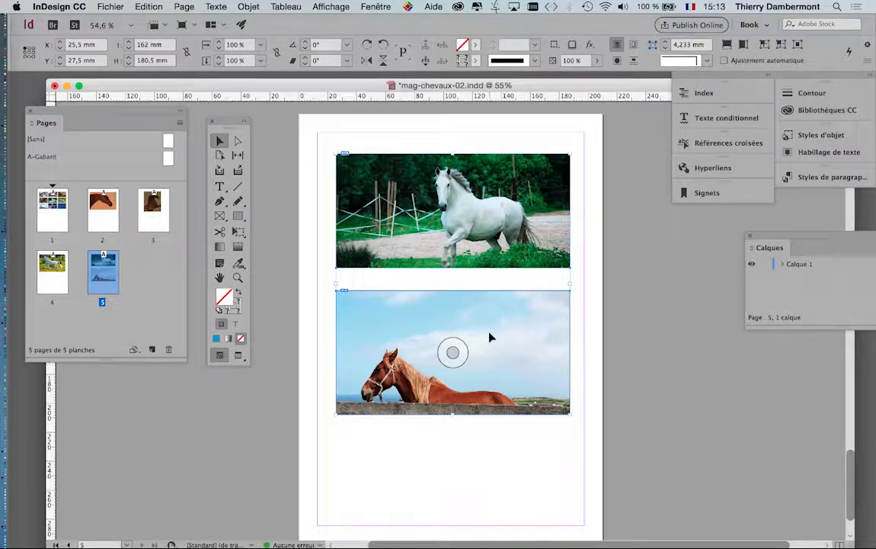
pyautogui.click(256, 6)
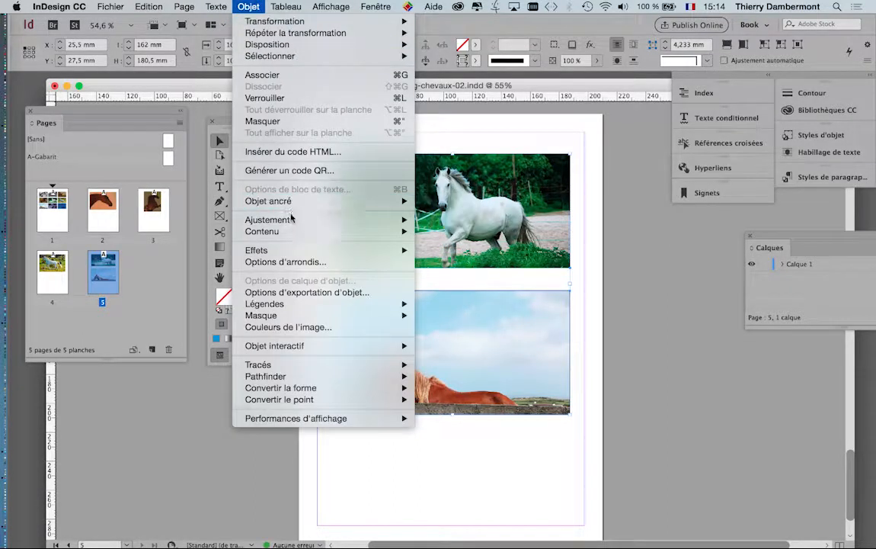
pyautogui.moveTo(354, 220)
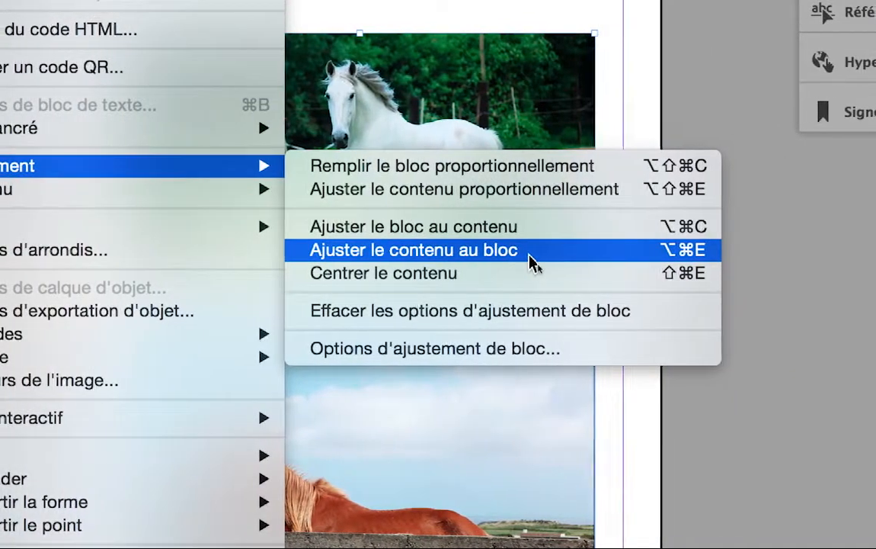
pyautogui.click(531, 256)
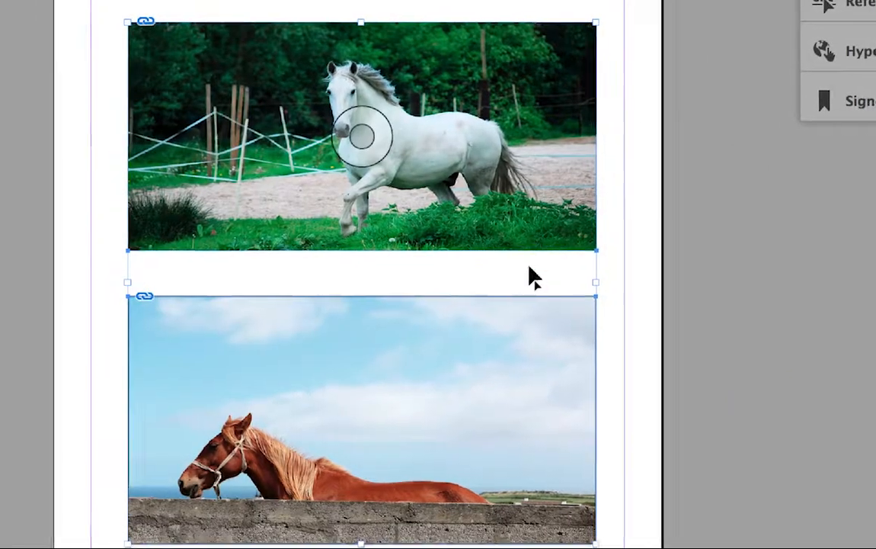
pyautogui.click(505, 352)
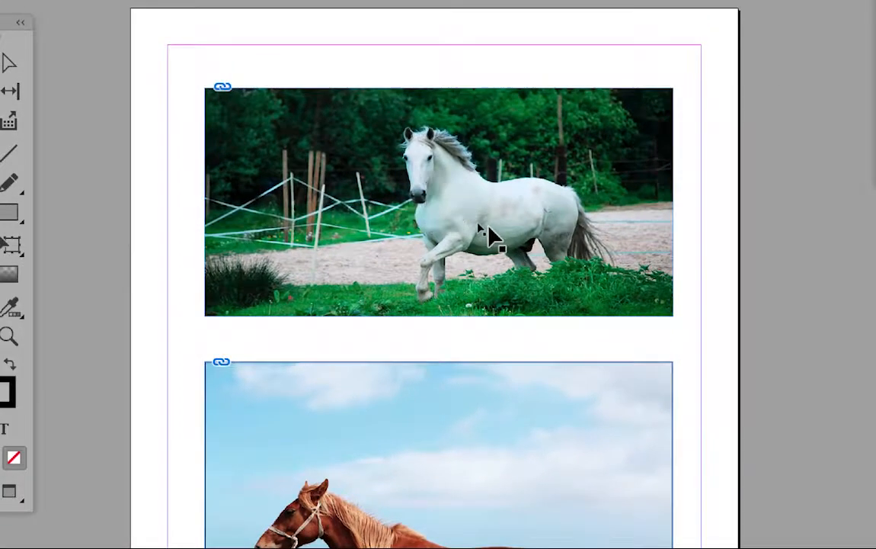
pyautogui.click(356, 148)
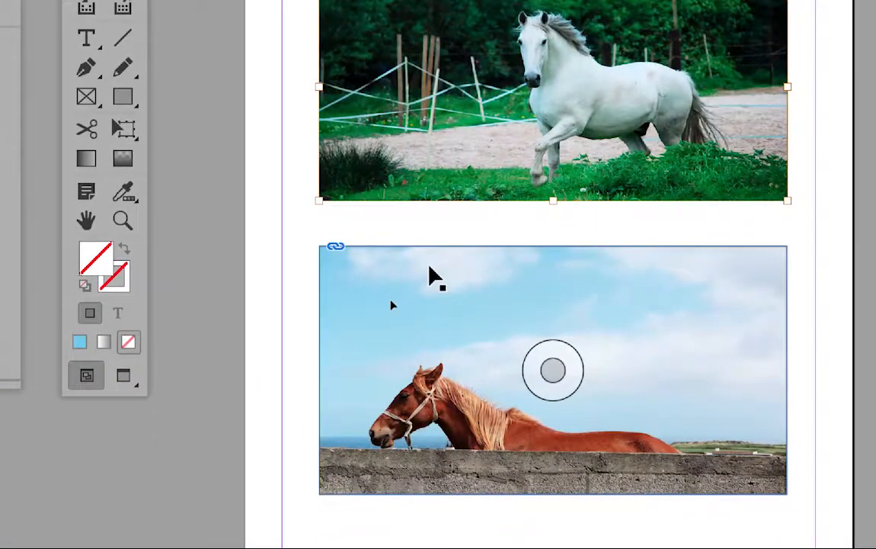
pyautogui.click(427, 265)
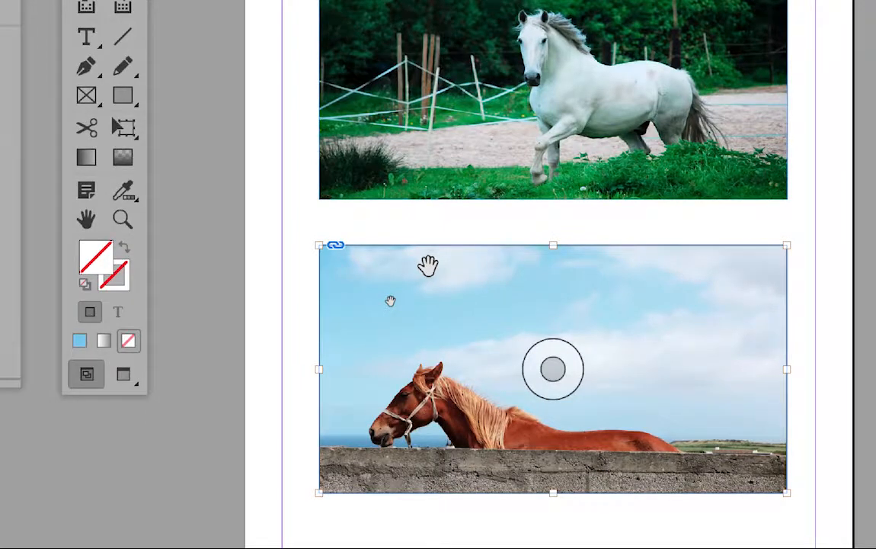
pyautogui.scroll(1, 428, 265)
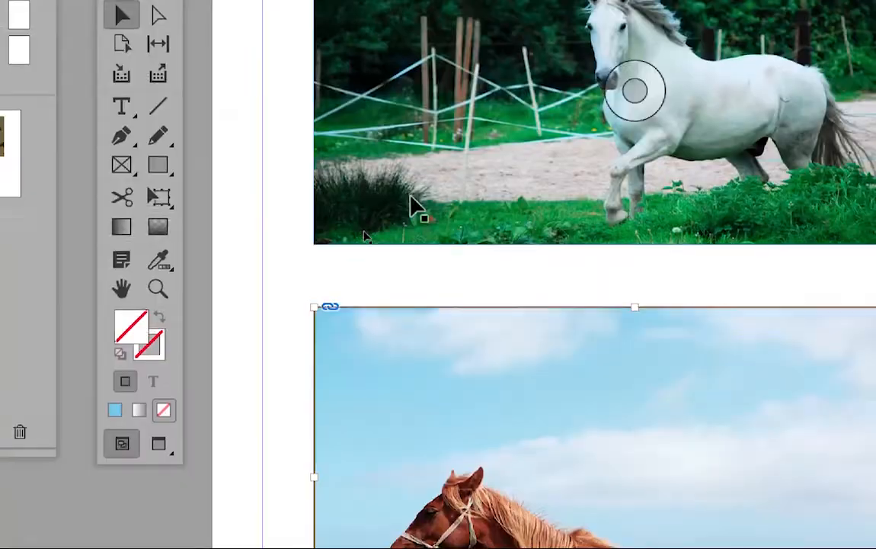
pyautogui.press('super+minus')
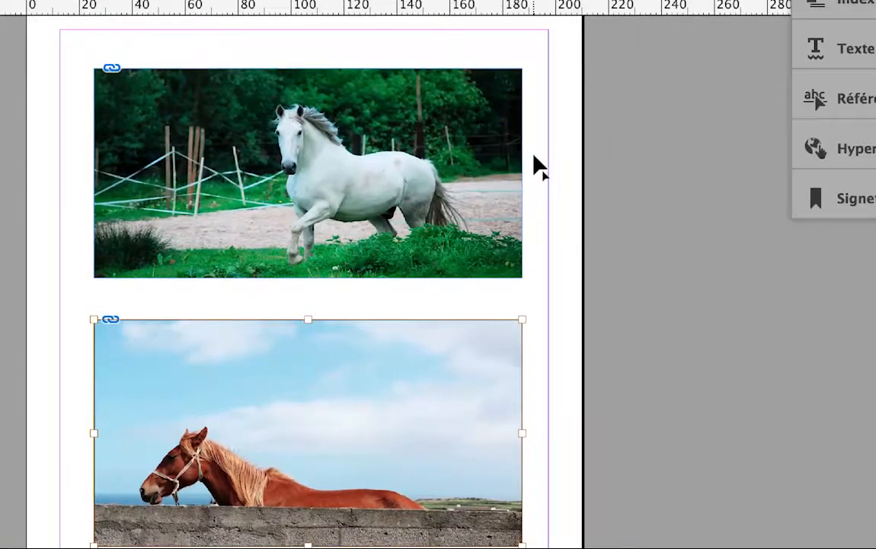
# Select everything on page 5, fill the frames proportionally again, and deselect them.
pyautogui.press('super+a')
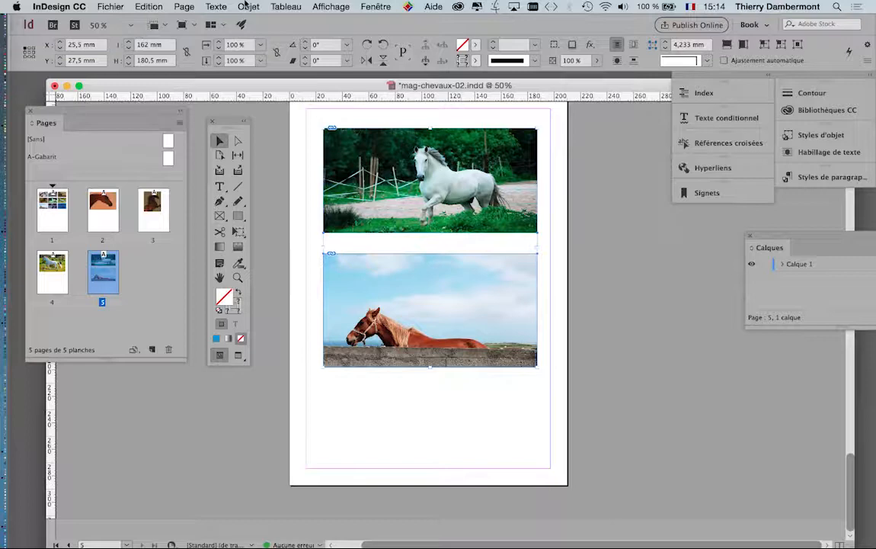
pyautogui.click(247, 7)
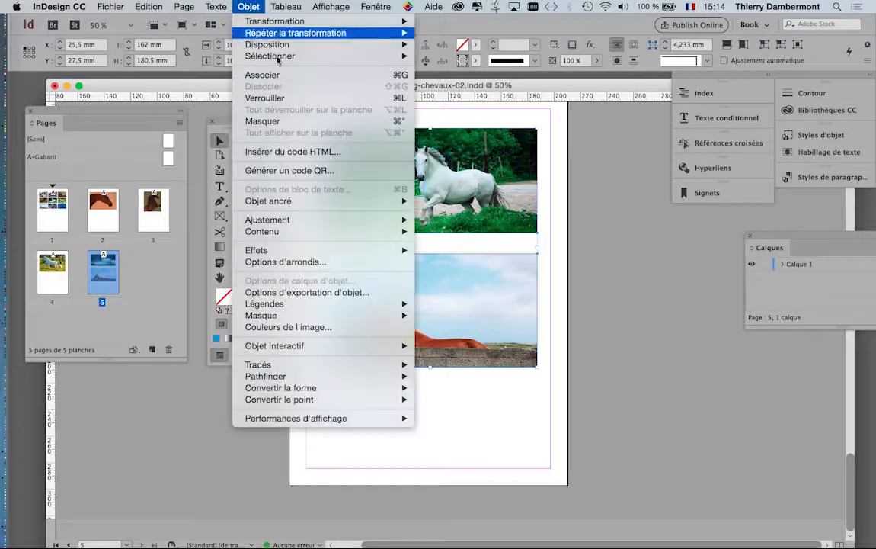
pyautogui.moveTo(278, 220)
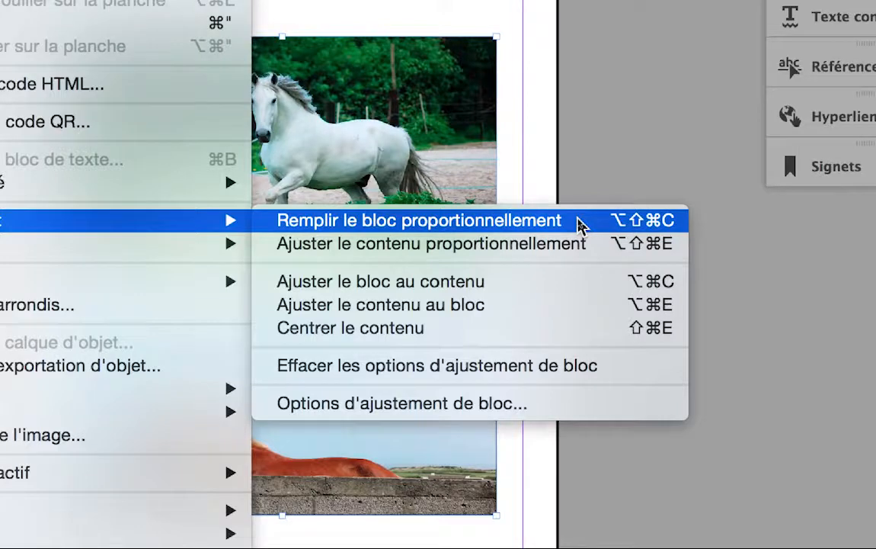
pyautogui.click(579, 221)
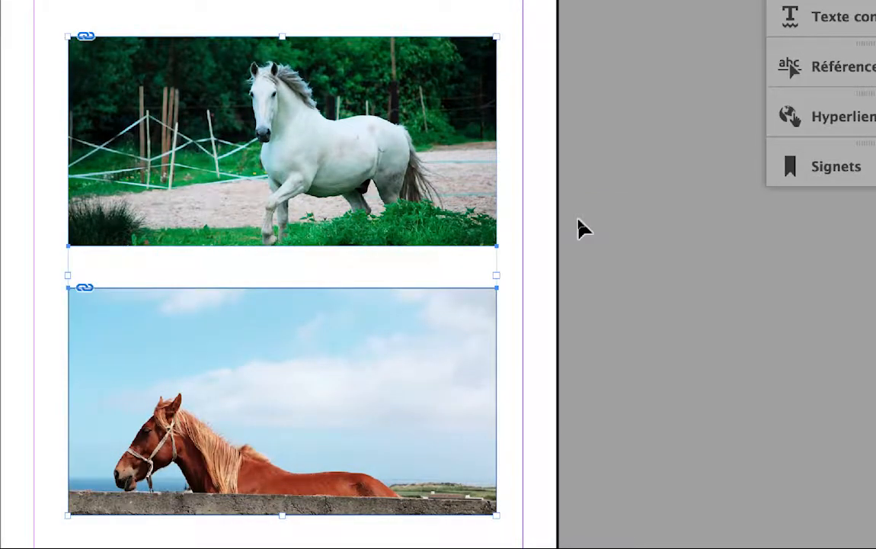
pyautogui.click(579, 229)
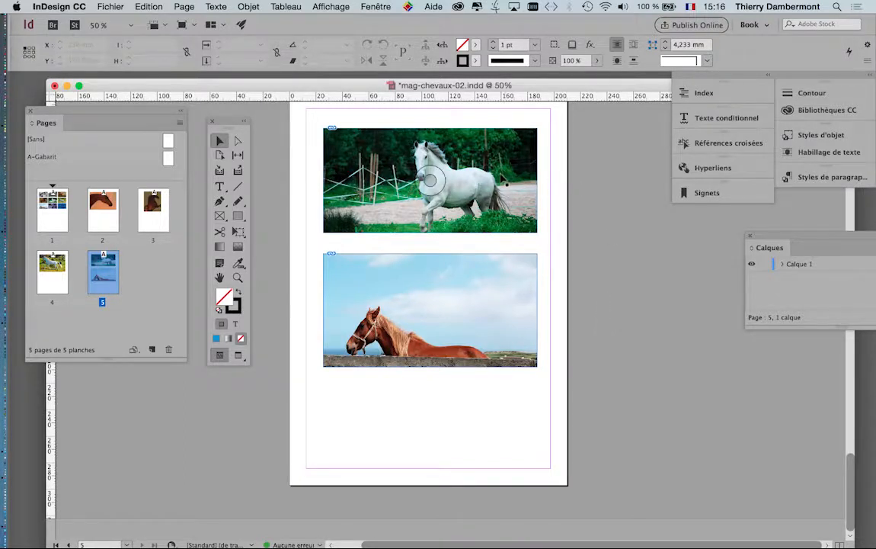
# Narrow the white horse frame to about 48.5 by 140.5 mm and place the brown horse frame beside it, about 234.5 mm tall.
pyautogui.click(386, 164)
pyautogui.moveTo(537, 233); pyautogui.dragTo(387, 313)
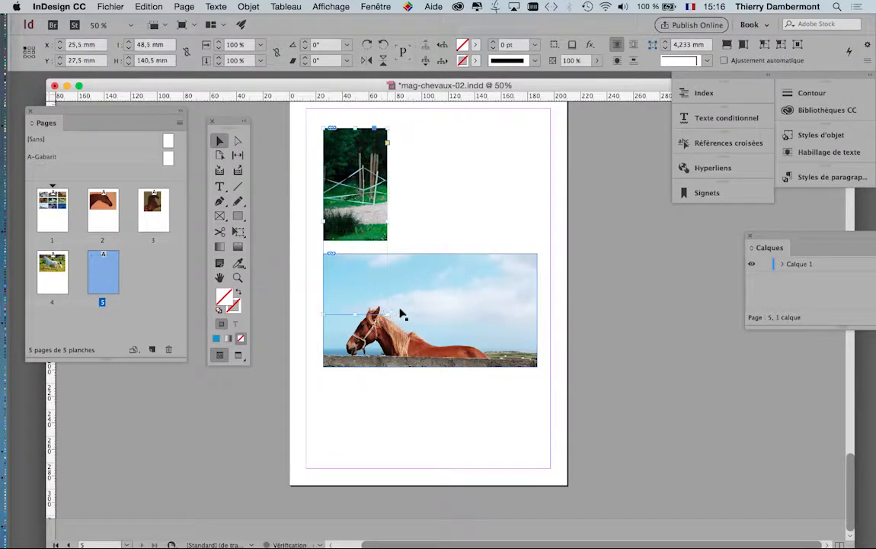
pyautogui.moveTo(405, 279); pyautogui.dragTo(488, 152)
pyautogui.moveTo(622, 243); pyautogui.dragTo(493, 437)
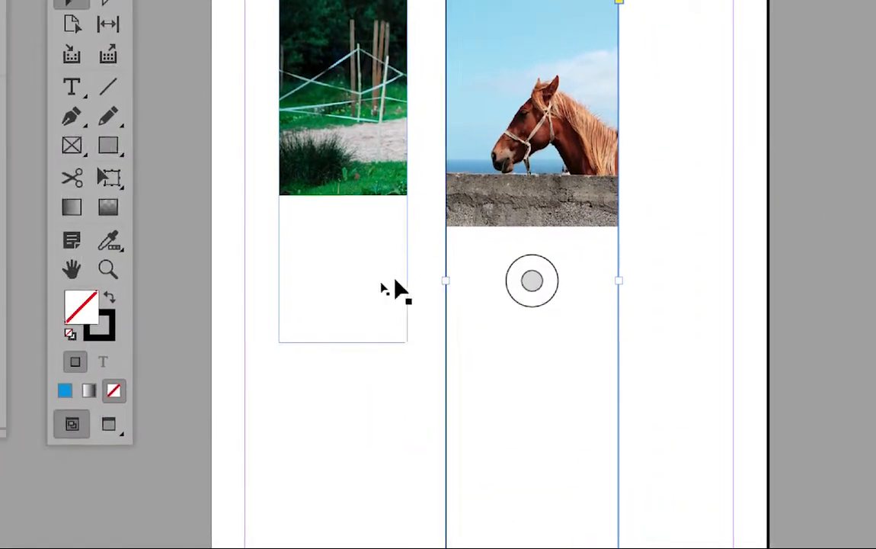
# Select both reshaped frames, fill them proportionally with their pictures, and deselect them.
pyautogui.keyDown('shift'); pyautogui.click(396, 284); pyautogui.keyUp('shift')
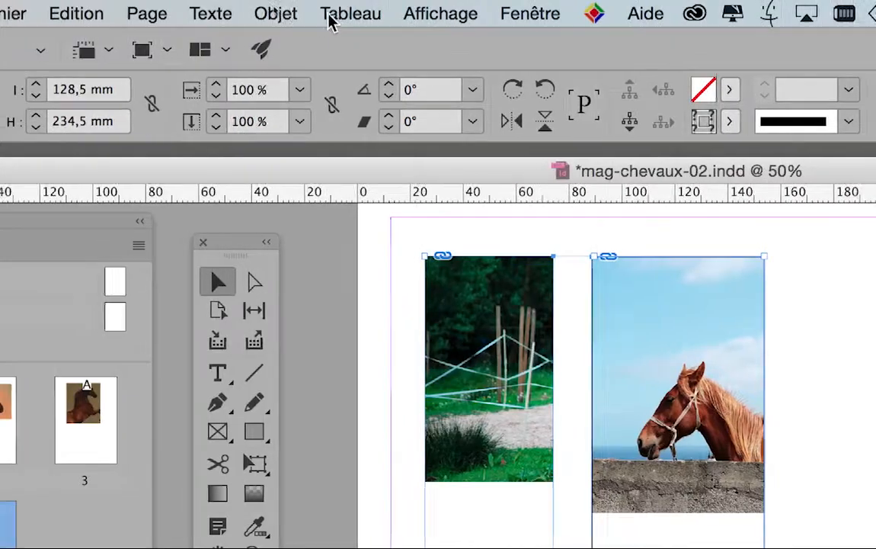
pyautogui.click(283, 14)
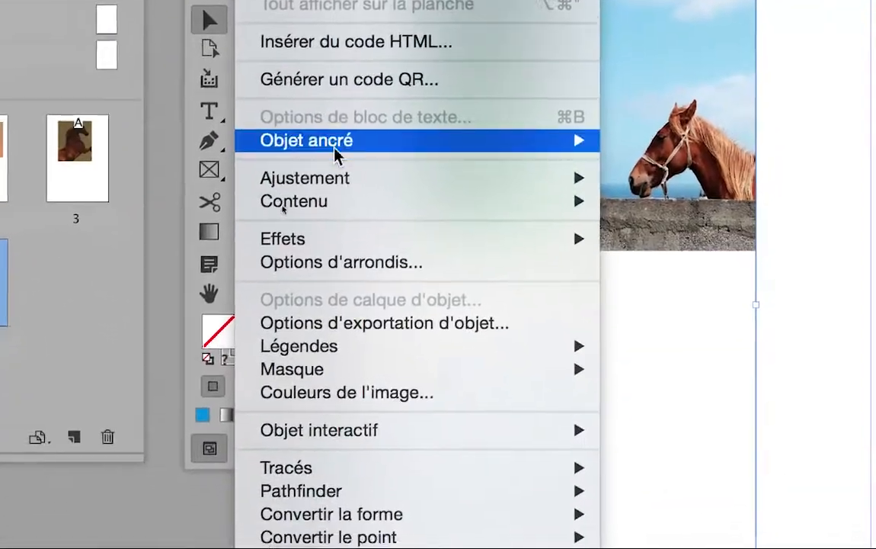
pyautogui.moveTo(339, 165)
pyautogui.click(426, 156)
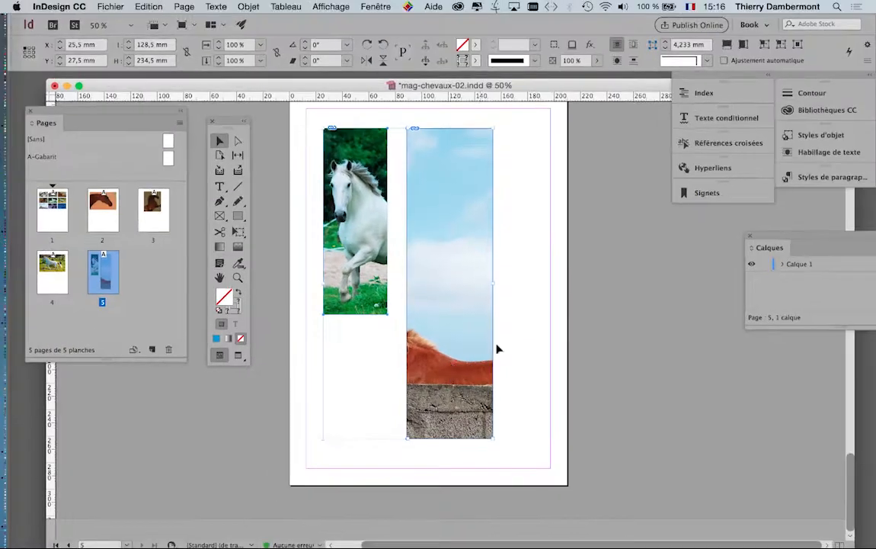
pyautogui.click(536, 347)
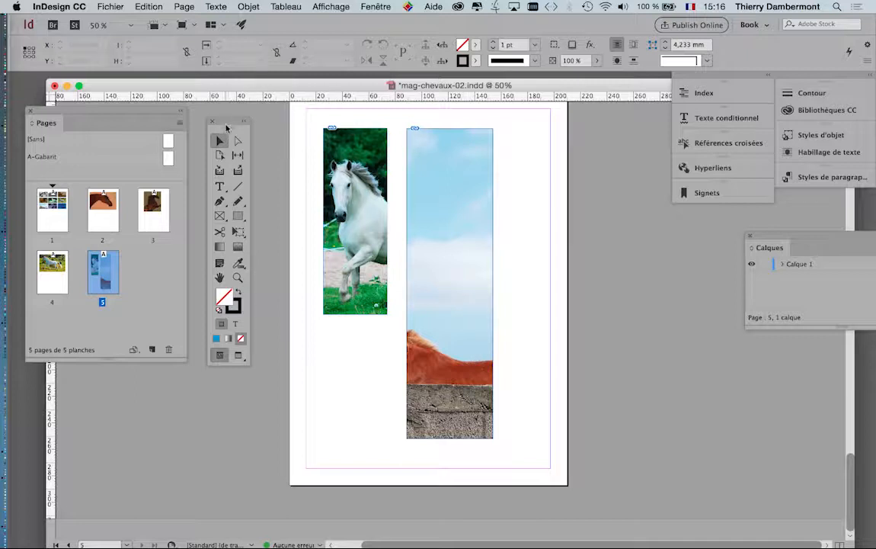
# Shift the brown horse picture to the right inside its tall frame so the horse's head falls within the crop.
pyautogui.moveTo(229, 124); pyautogui.dragTo(217, 122)
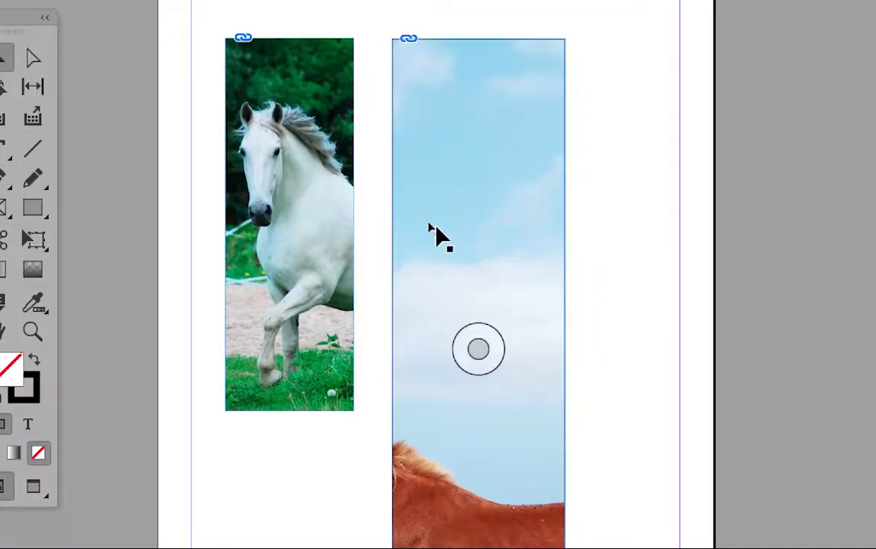
pyautogui.click(714, 336)
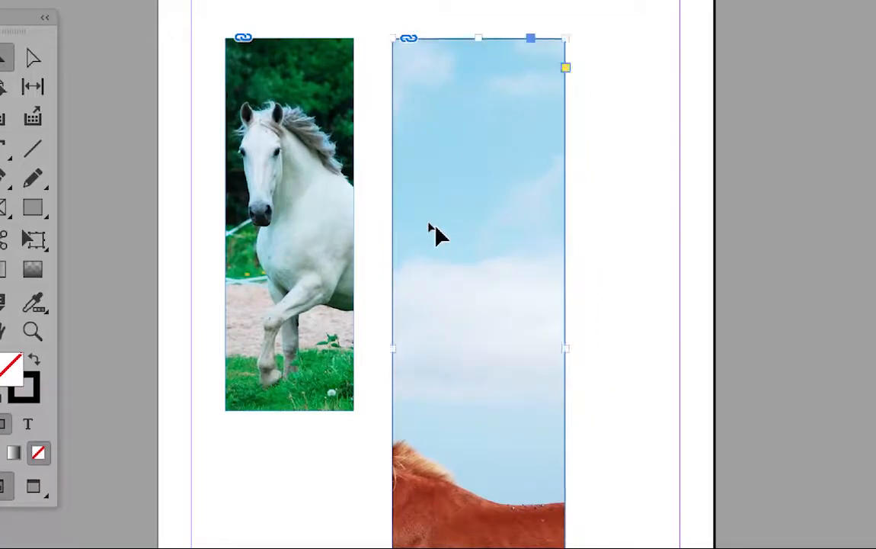
pyautogui.doubleClick(434, 226)
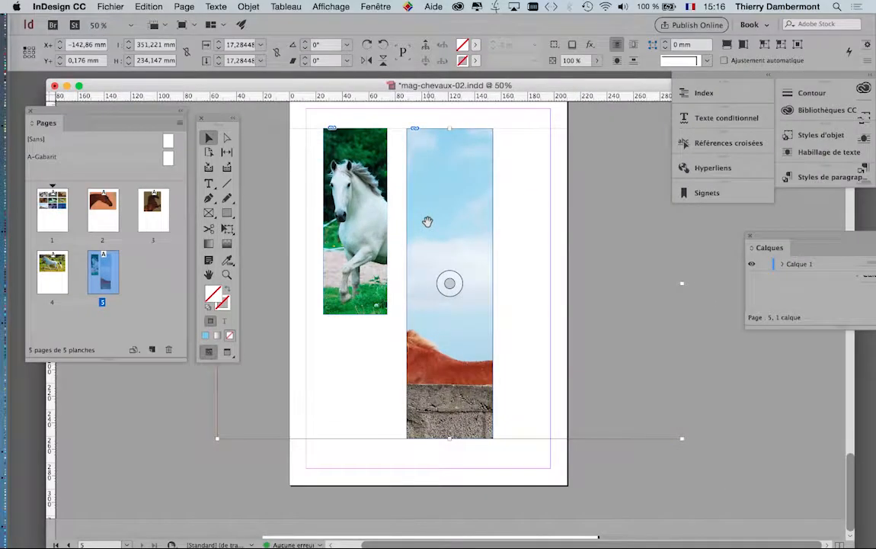
pyautogui.press('super+minus')
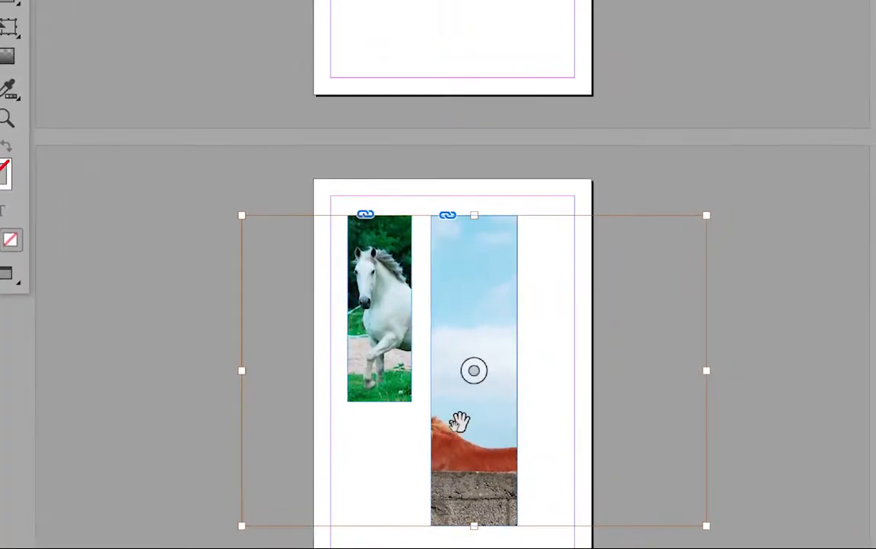
pyautogui.moveTo(461, 422); pyautogui.dragTo(462, 432)
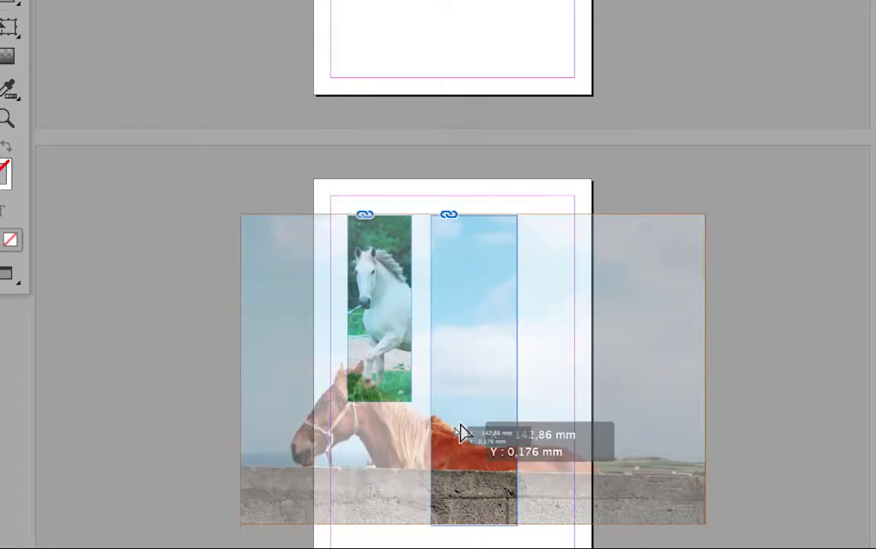
pyautogui.moveTo(481, 431); pyautogui.dragTo(610, 431)
pyautogui.moveTo(526, 431)
pyautogui.mouseDown()
pyautogui.moveTo(515, 430)
pyautogui.moveTo(553, 429)
pyautogui.moveTo(423, 430)
pyautogui.moveTo(520, 429)
pyautogui.mouseUp()
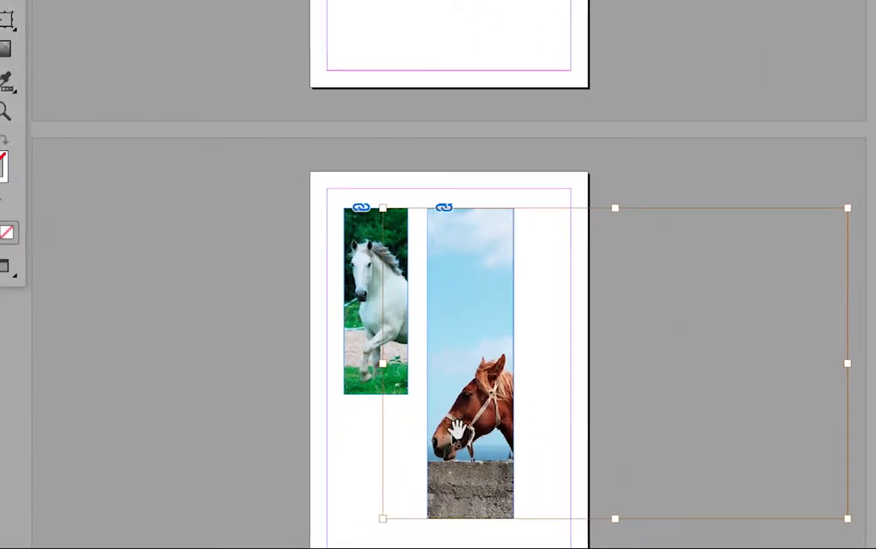
pyautogui.click(364, 429)
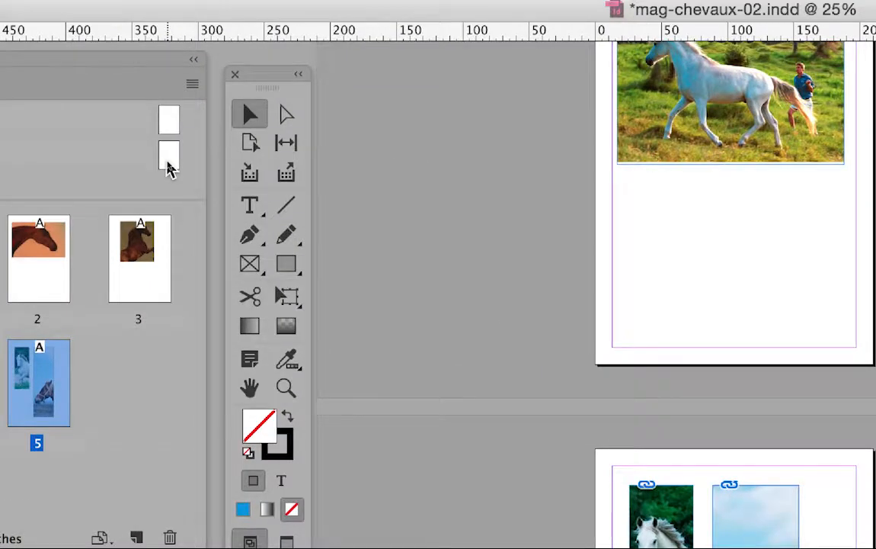
# Add a page 6 based on the A-Gabarit master after page 5.
pyautogui.moveTo(168, 160); pyautogui.dragTo(103, 323)
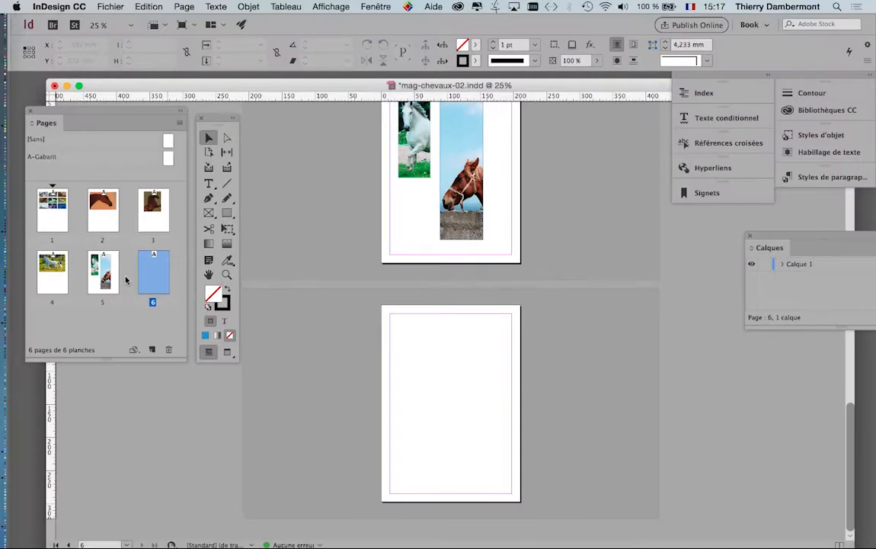
# Draw four empty picture frames on page 6, about 48.5 by 139, 118.5 by 31, 97.75 by 94 and 59.5 by 58 mm.
pyautogui.press('super+equal')
pyautogui.scroll(-3, 494, 392)
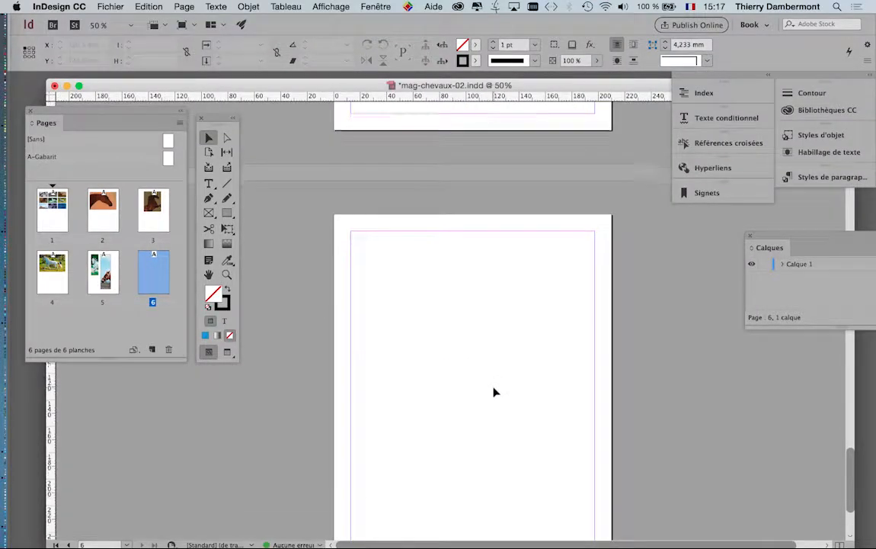
pyautogui.click(209, 212)
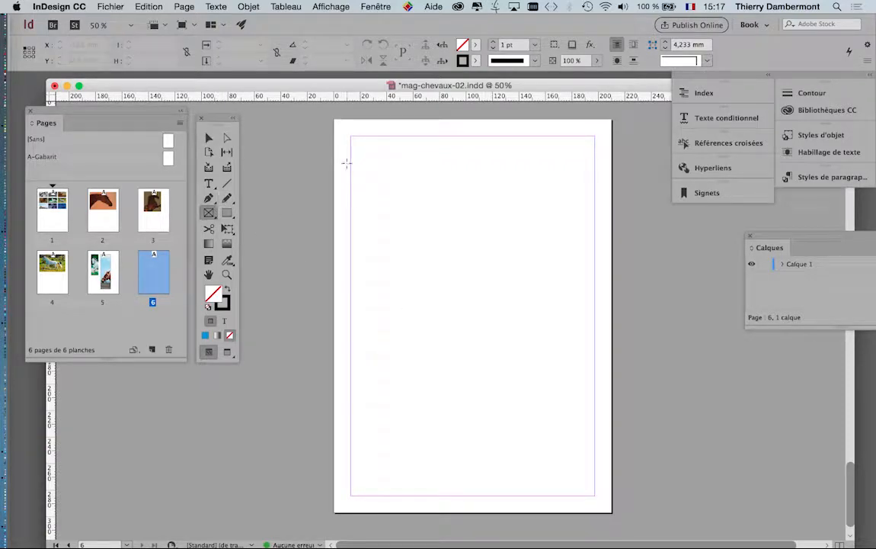
pyautogui.moveTo(356, 152); pyautogui.dragTo(421, 334)
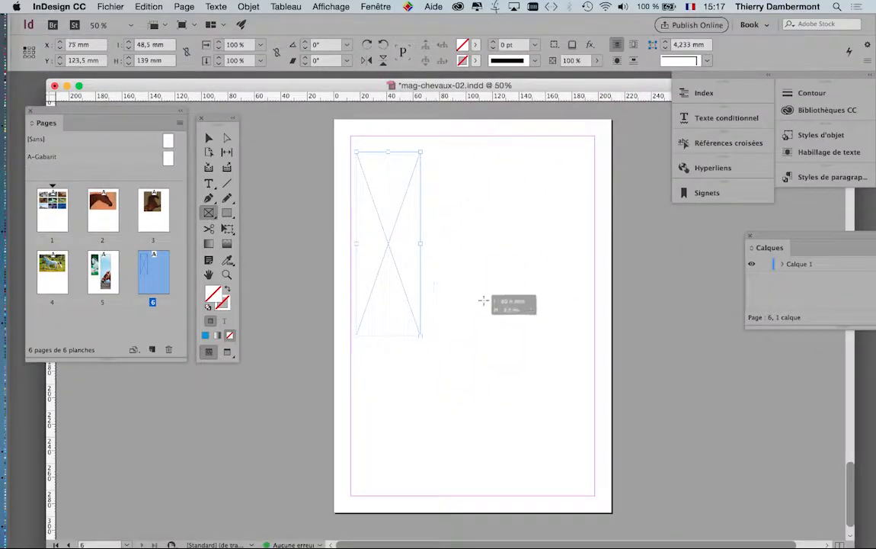
pyautogui.moveTo(433, 283); pyautogui.dragTo(591, 323)
pyautogui.moveTo(384, 349); pyautogui.dragTo(512, 475)
pyautogui.moveTo(481, 172); pyautogui.dragTo(544, 232)
# Import horse-eating-grass.psd into the small, nearly square frame near the page's upper right.
pyautogui.click(108, 7)
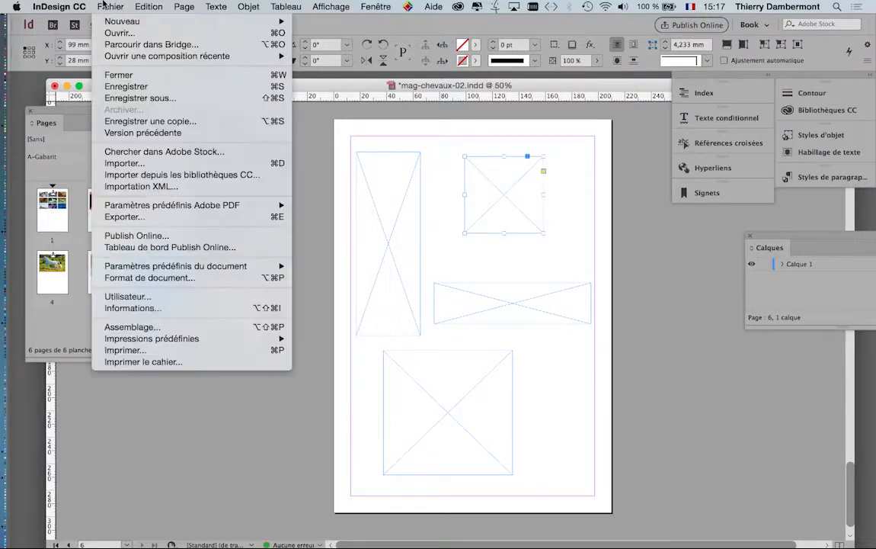
pyautogui.click(131, 163)
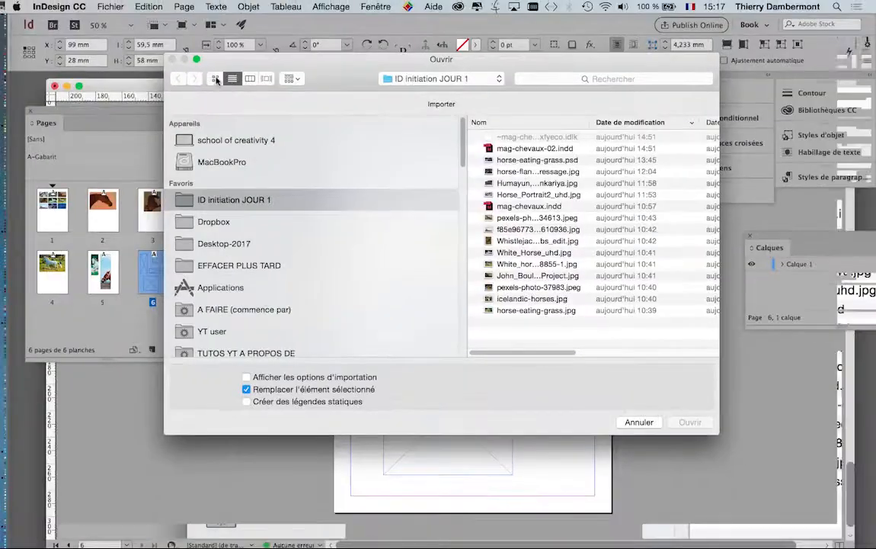
pyautogui.click(215, 78)
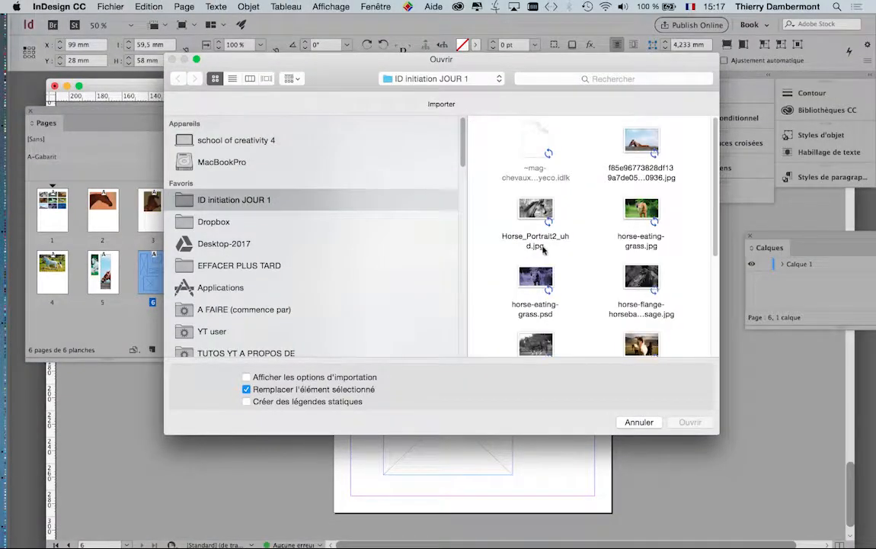
pyautogui.click(535, 278)
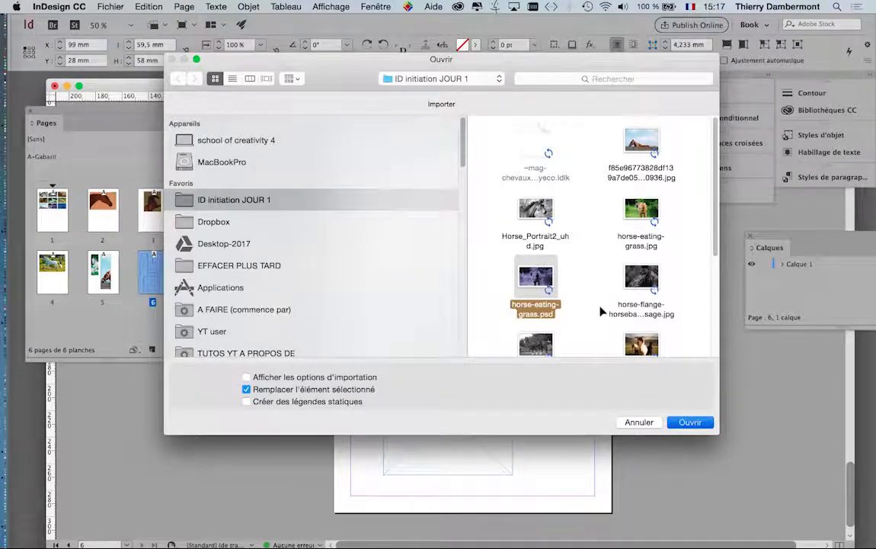
pyautogui.press('Return')
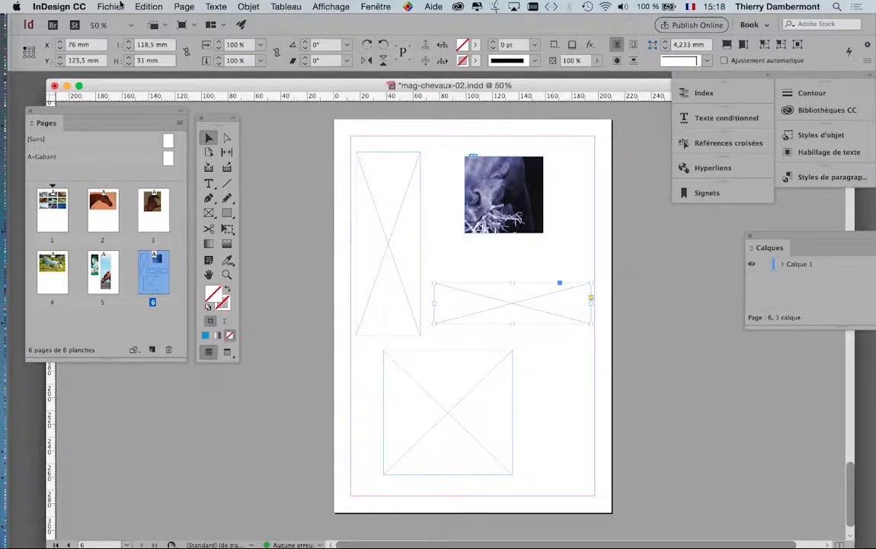
# Import pexels-photo-37983.jpeg into the wide, low frame on page 6.
pyautogui.press('super+d')
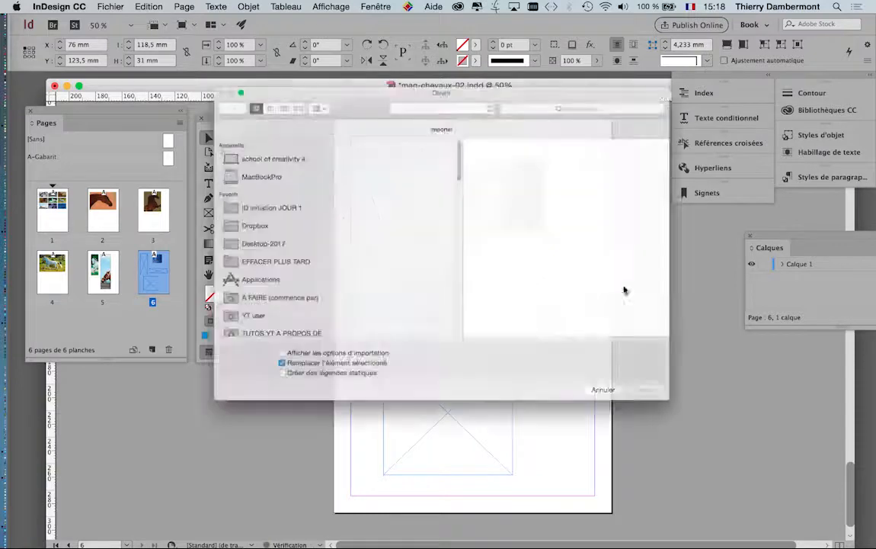
pyautogui.scroll(-10, 661, 285)
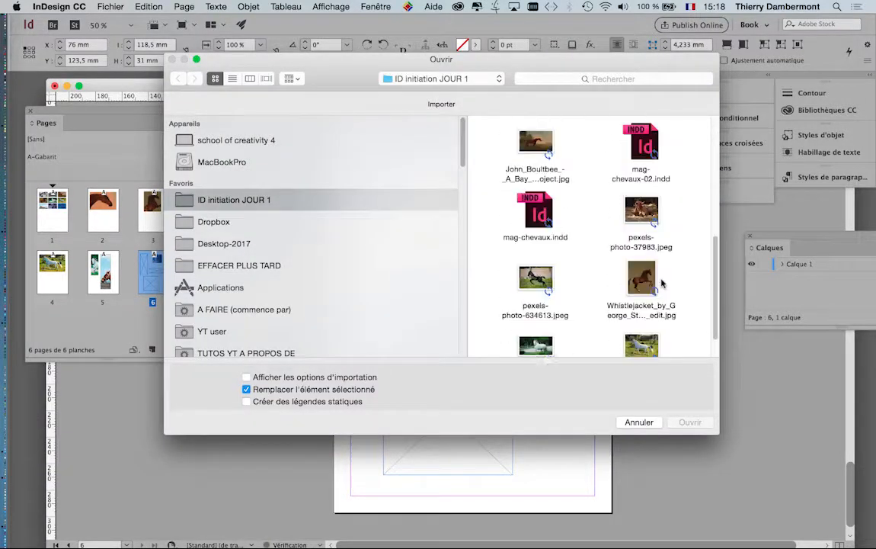
pyautogui.scroll(2, 646, 243)
pyautogui.click(644, 233)
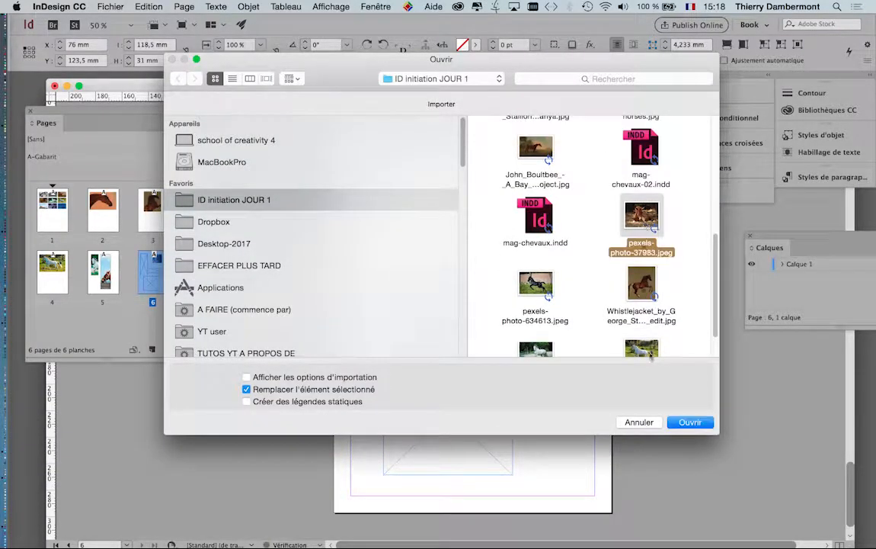
pyautogui.click(690, 423)
# Import pexels-photo-634613.jpeg into the tall, narrow frame on page 6.
pyautogui.click(387, 305)
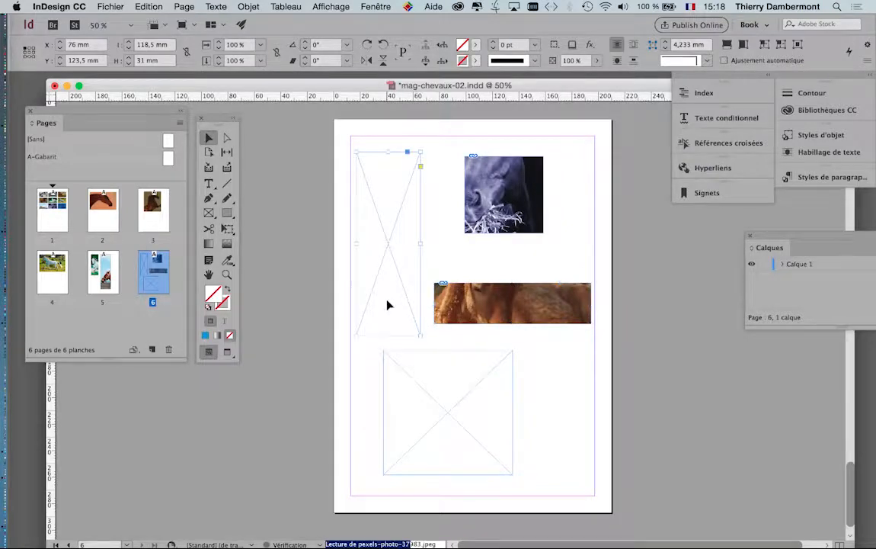
pyautogui.hotkey('ctrl', 'd')
pyautogui.scroll(-5, 539, 264)
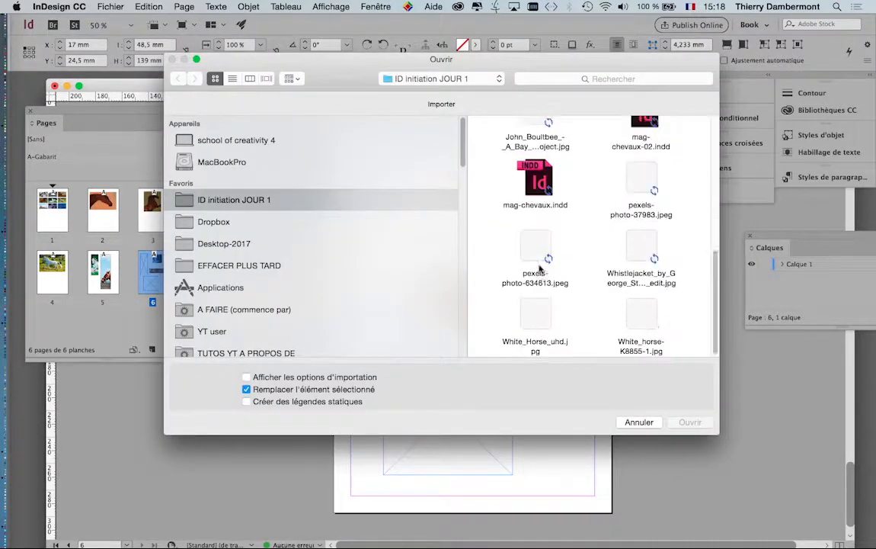
pyautogui.click(535, 244)
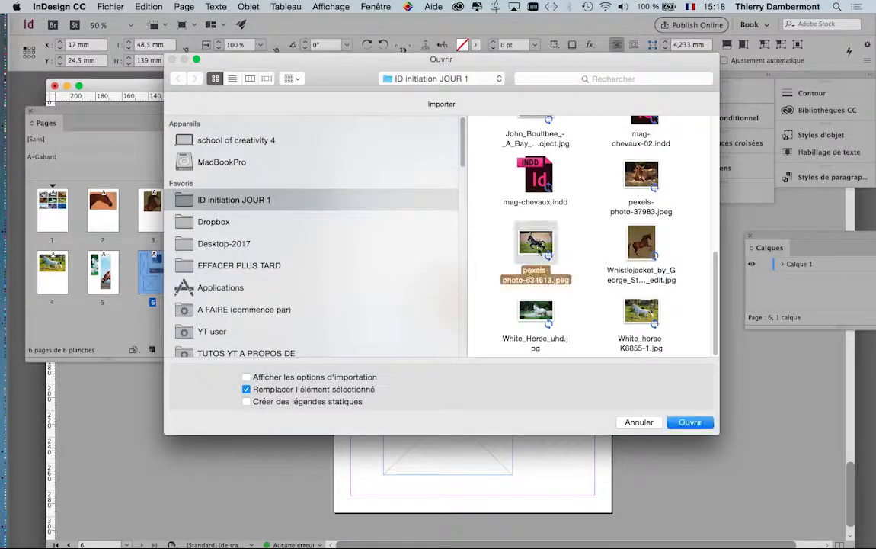
pyautogui.click(703, 425)
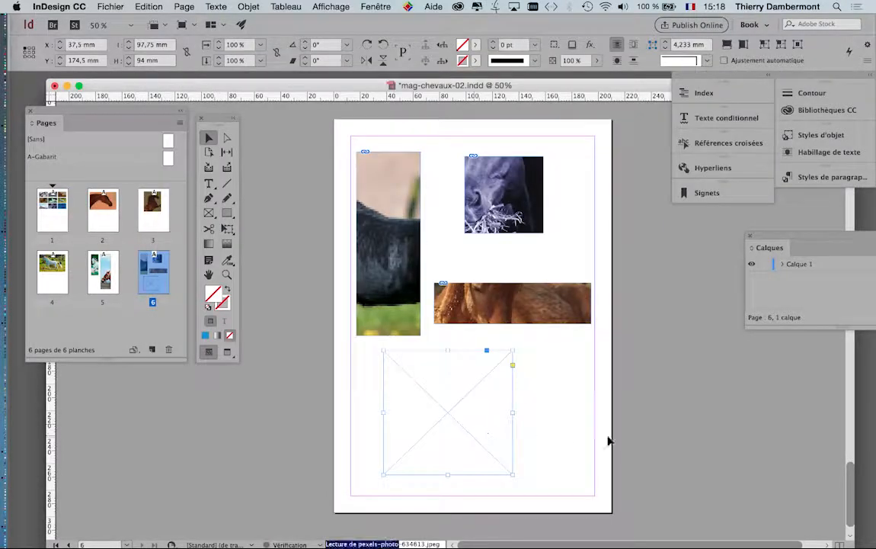
# Import the brown horse JPEG whose name starts with f85e96773828df139a7de05 into the large lower frame.
pyautogui.press('super+d')
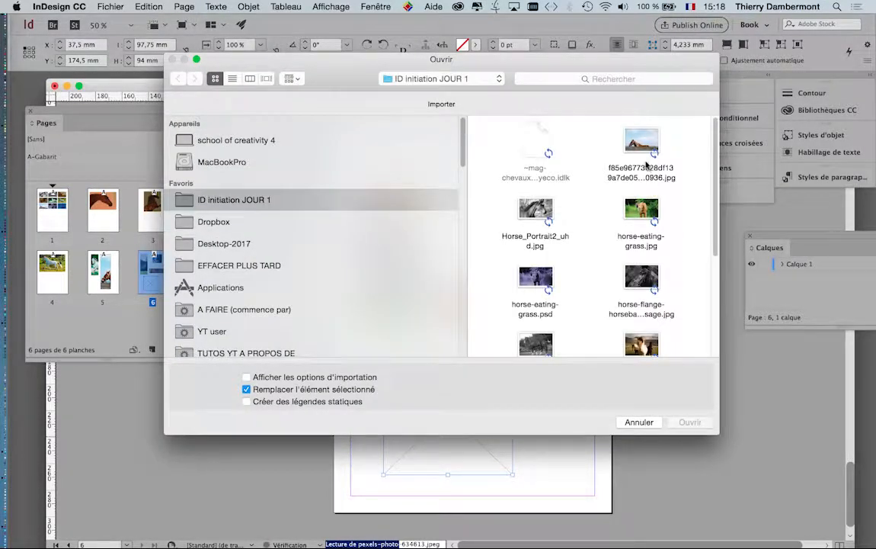
pyautogui.click(642, 174)
pyautogui.click(688, 423)
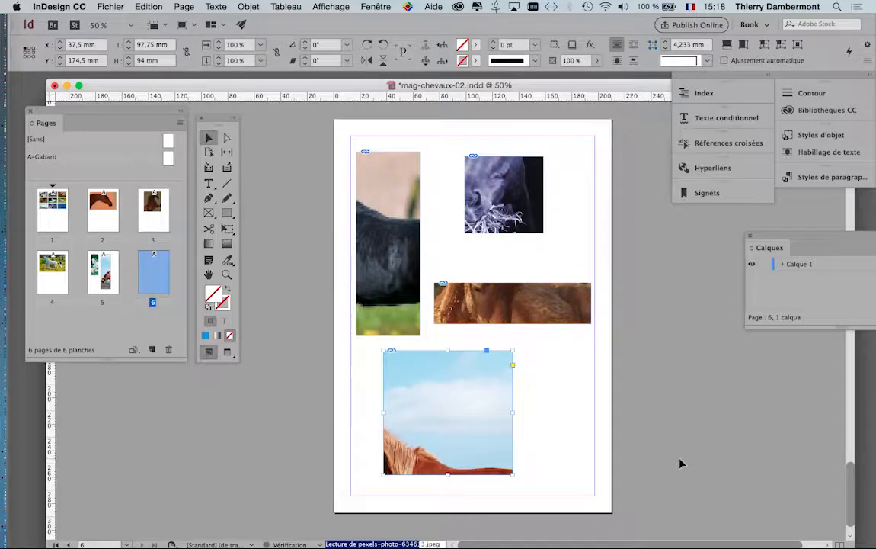
# Select all four picture frames on page 6 and fill them proportionally with their images.
pyautogui.press('super+a')
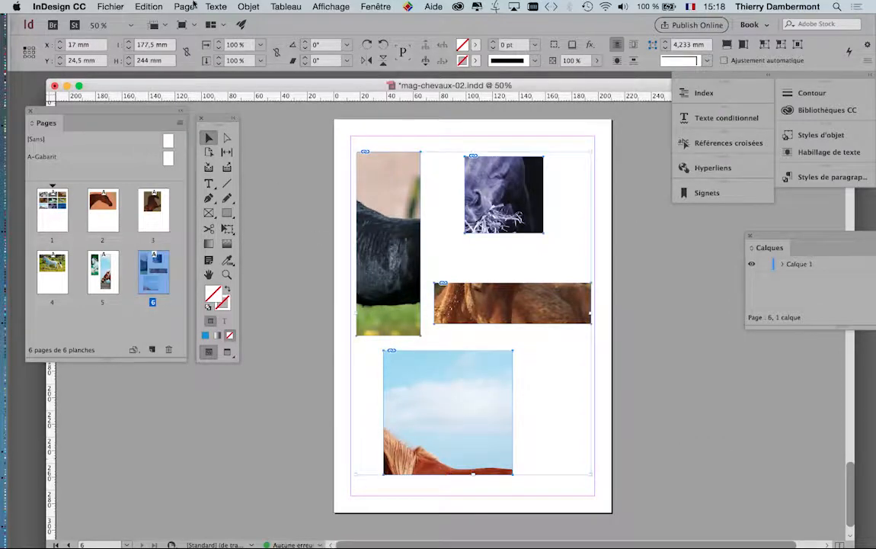
pyautogui.click(249, 6)
pyautogui.moveTo(267, 220)
pyautogui.click(442, 223)
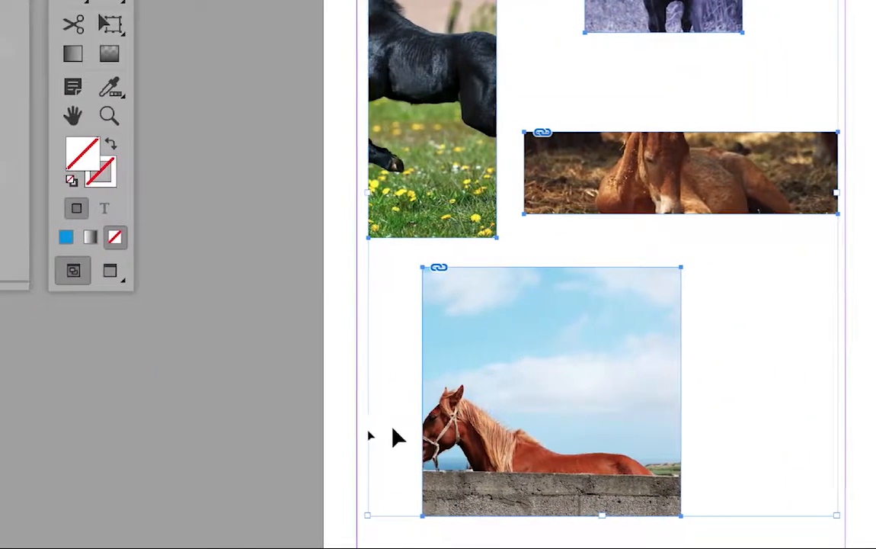
# Shift the brown horse and black foal pictures to the right inside their frames so both heads fall within the crop.
pyautogui.click(462, 433)
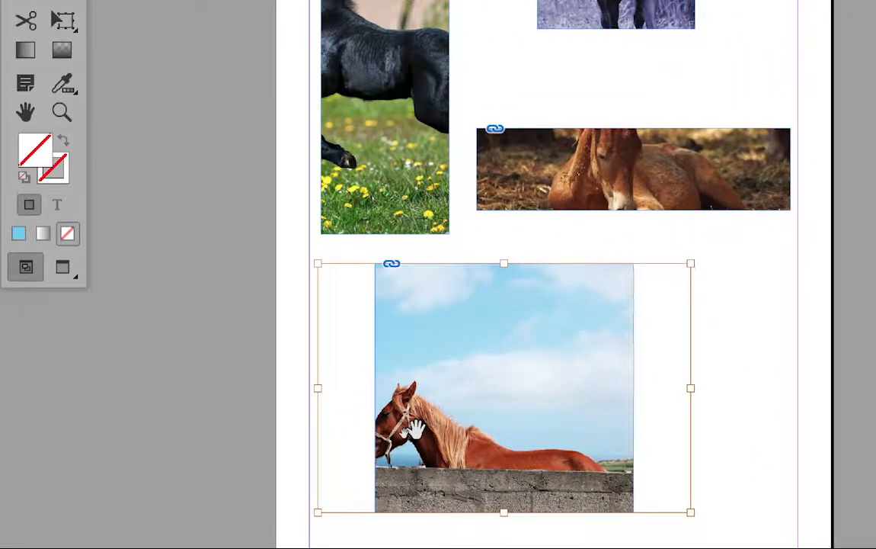
pyautogui.moveTo(415, 429)
pyautogui.mouseDown()
pyautogui.moveTo(411, 438)
pyautogui.moveTo(475, 442)
pyautogui.moveTo(433, 441)
pyautogui.moveTo(434, 448)
pyautogui.moveTo(428, 427)
pyautogui.mouseUp()
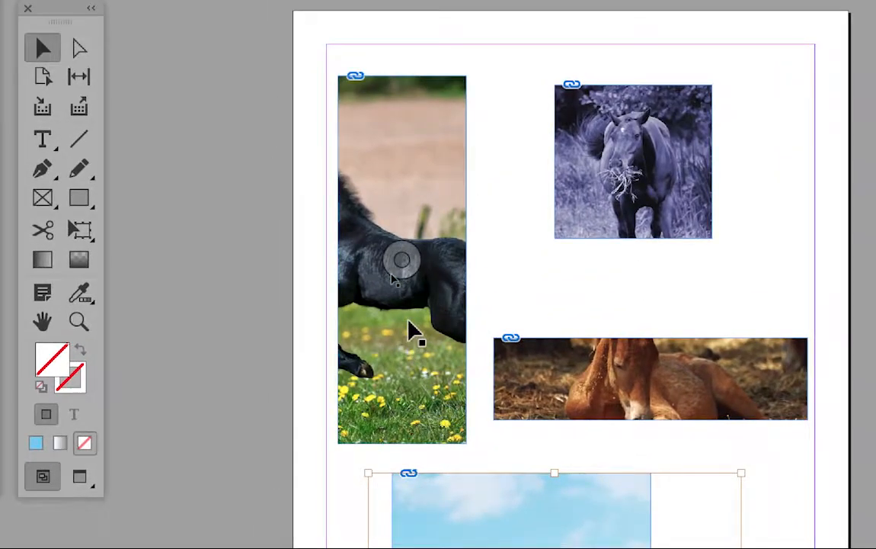
pyautogui.doubleClick(411, 330)
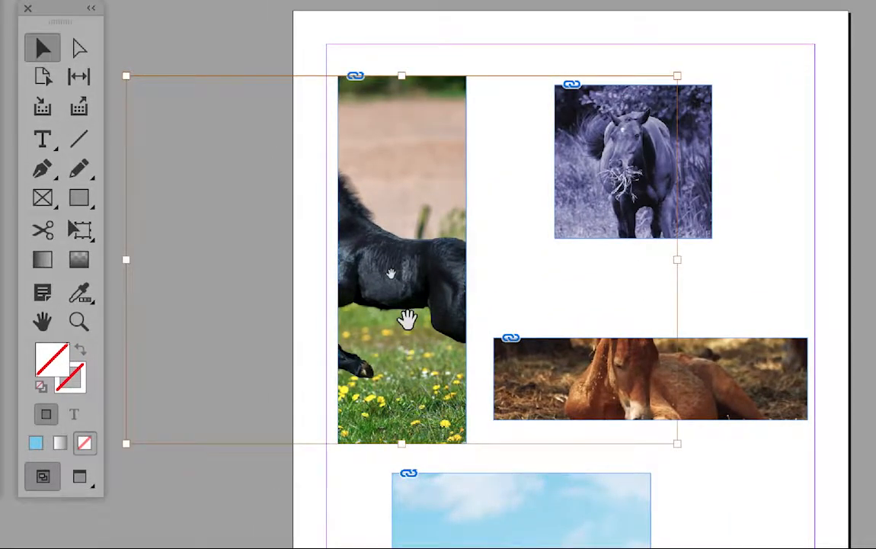
pyautogui.moveTo(408, 320); pyautogui.dragTo(448, 327)
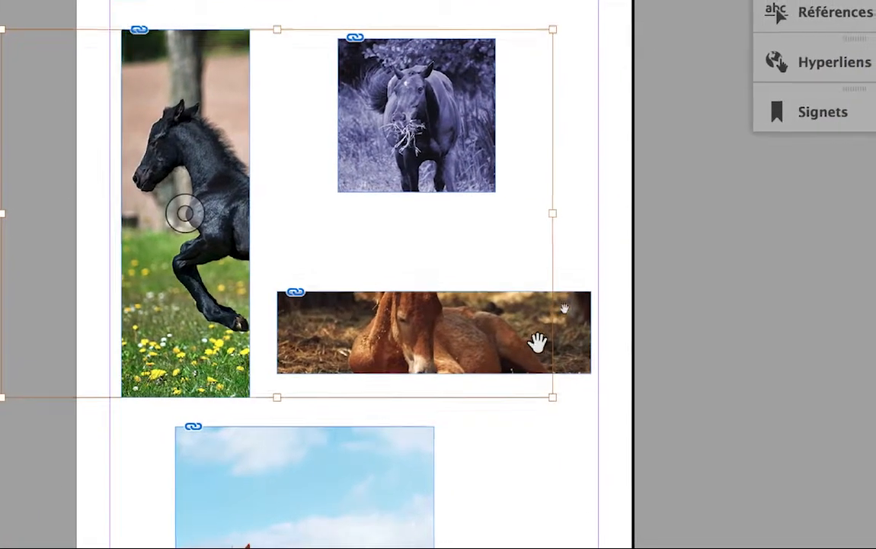
# Shift the lying foal picture slightly upward inside its wide frame and deselect it.
pyautogui.click(734, 387)
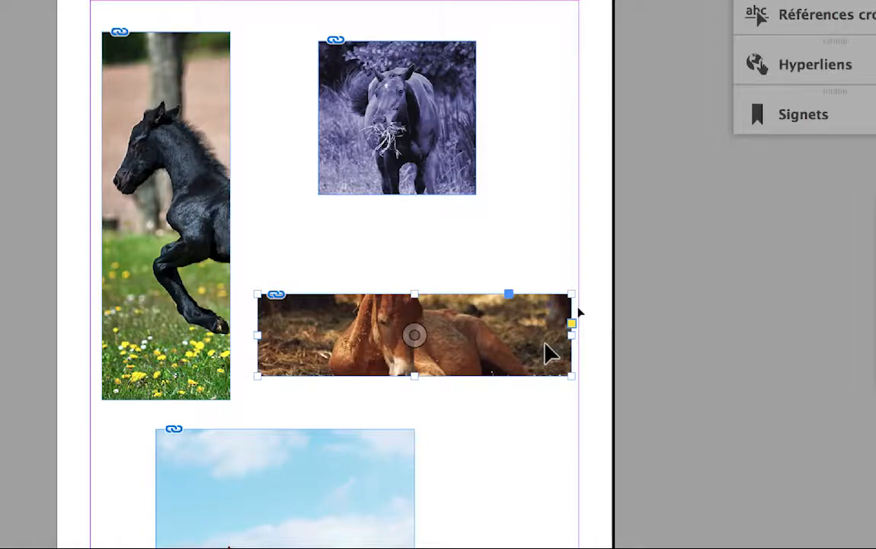
pyautogui.doubleClick(545, 344)
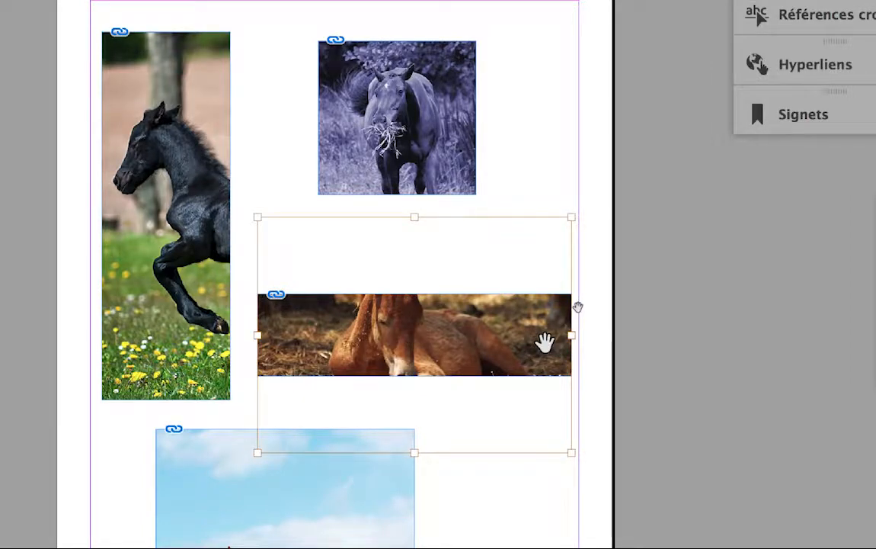
pyautogui.moveTo(544, 344)
pyautogui.mouseDown()
pyautogui.moveTo(548, 355)
pyautogui.moveTo(547, 308)
pyautogui.moveTo(548, 358)
pyautogui.moveTo(545, 335)
pyautogui.mouseUp()
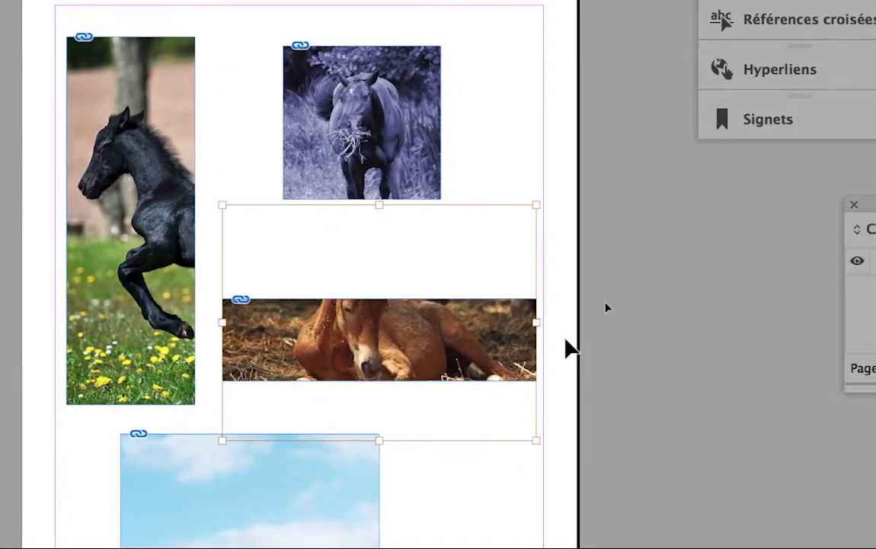
pyautogui.click(599, 340)
# Extend the wide frame's upper edge upward so the crop includes the foal's whole head, and deselect it.
pyautogui.click(531, 335)
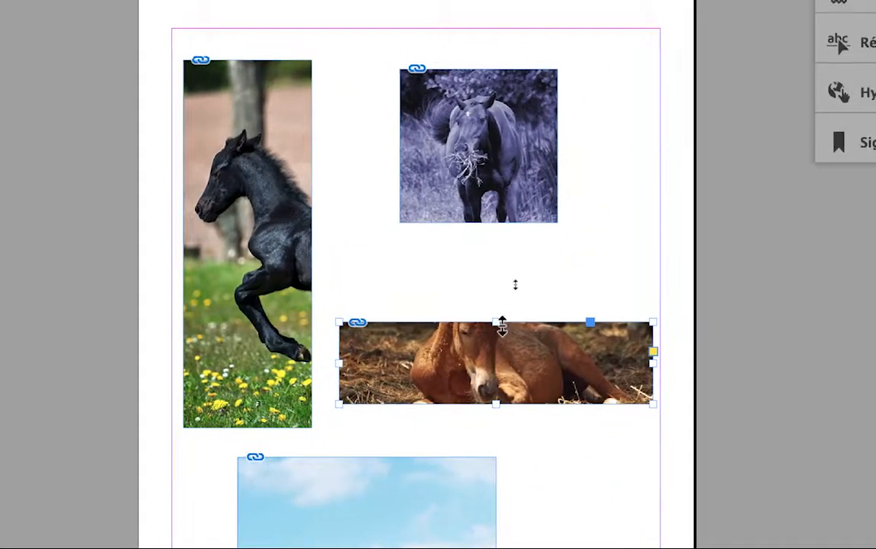
pyautogui.moveTo(483, 316); pyautogui.dragTo(500, 292)
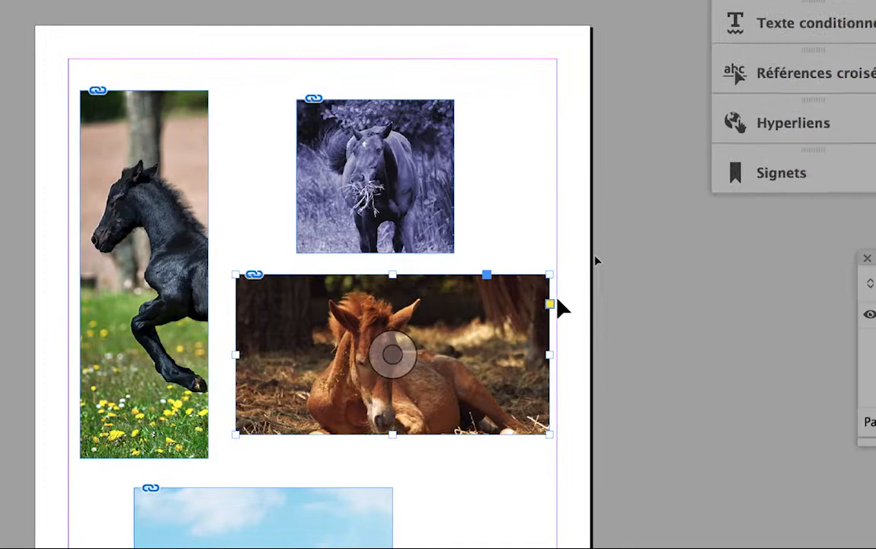
pyautogui.click(564, 309)
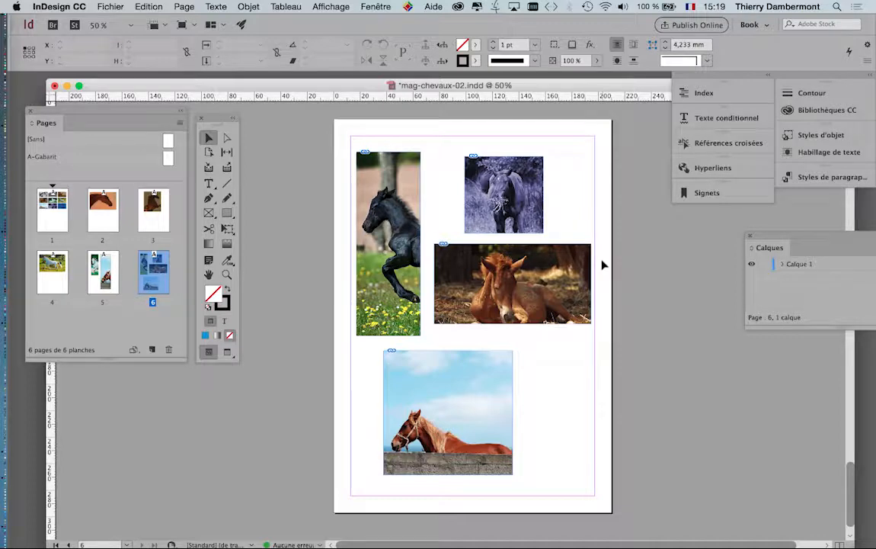
# Shift the brown horse picture further right until its left edge meets the frame's left edge, and deselect it.
pyautogui.moveTo(423, 464)
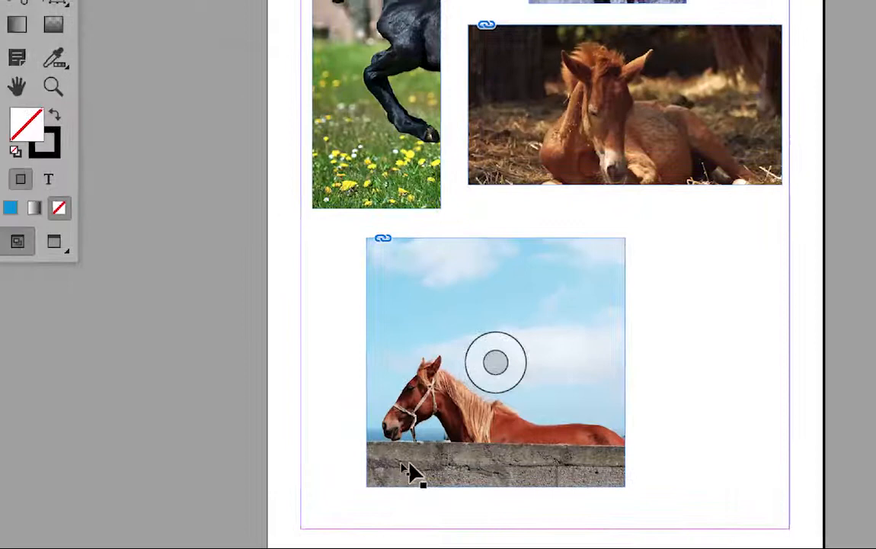
pyautogui.click(411, 437)
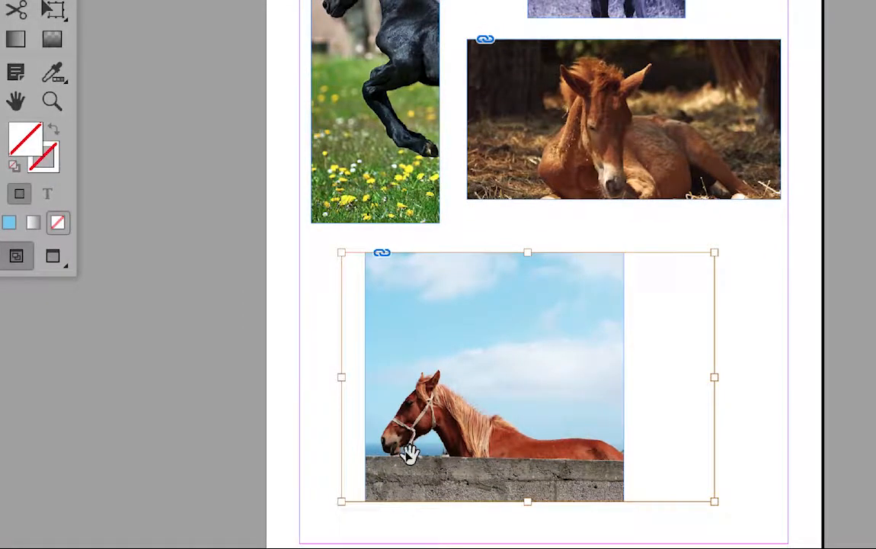
pyautogui.moveTo(409, 453)
pyautogui.mouseDown()
pyautogui.moveTo(418, 466)
pyautogui.moveTo(420, 454)
pyautogui.mouseUp()
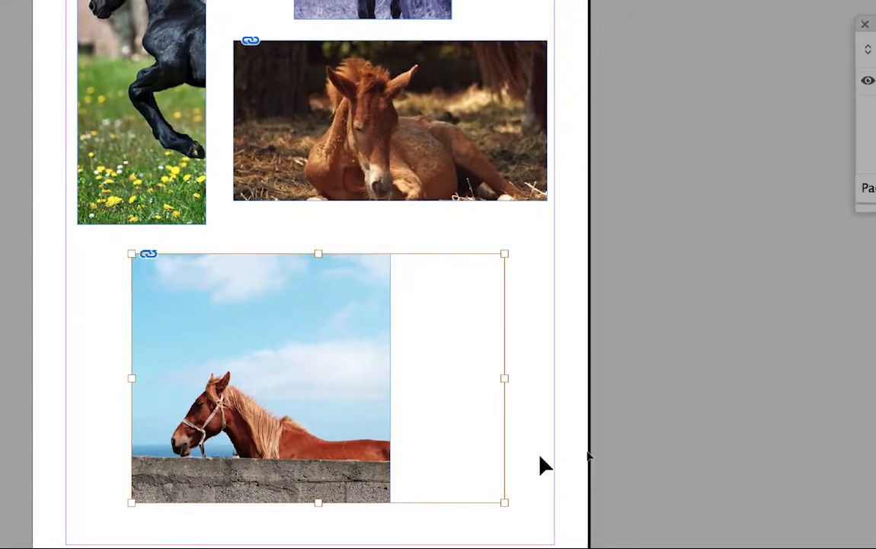
pyautogui.hotkey('ctrl', 'alt', 'c')
pyautogui.click(566, 454)
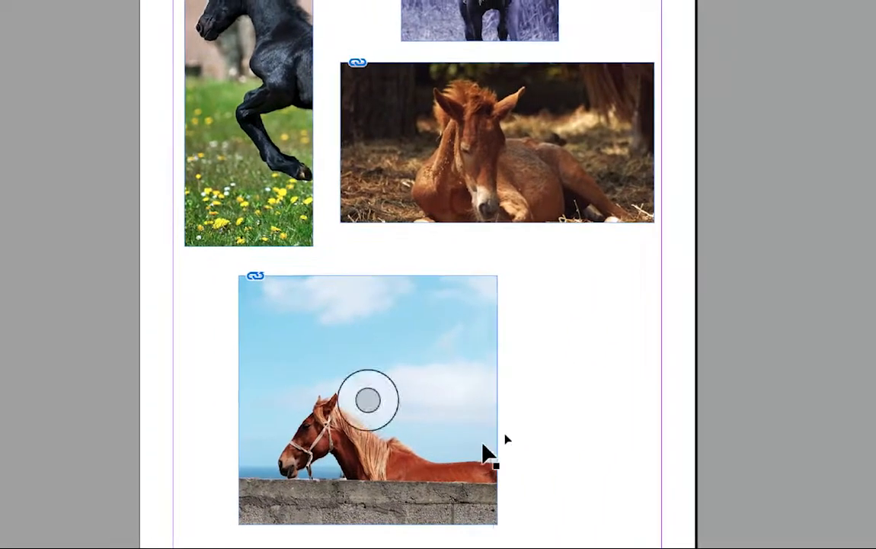
# Inspect the full extent of the brown horse picture beyond its frame by selecting the frame and its content, and deselect it.
pyautogui.click(485, 450)
pyautogui.click(558, 459)
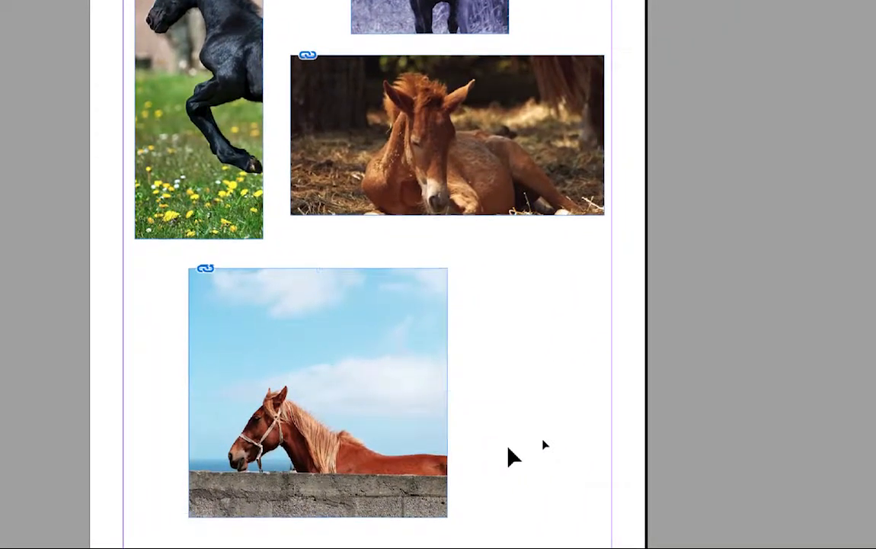
pyautogui.click(492, 457)
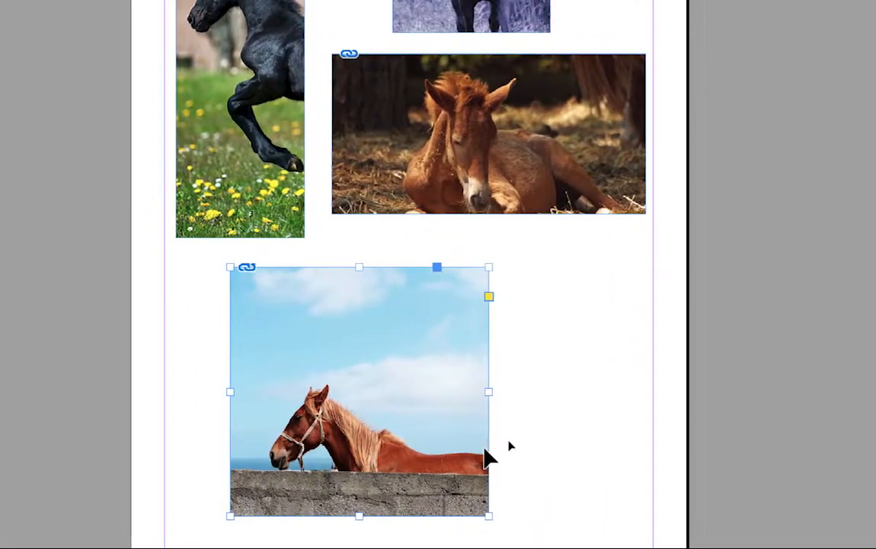
pyautogui.click(470, 446)
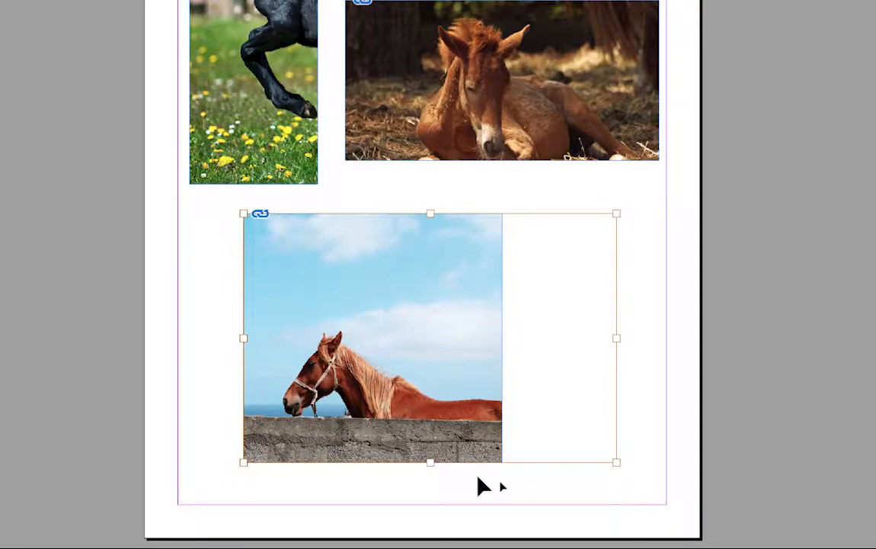
pyautogui.click(477, 479)
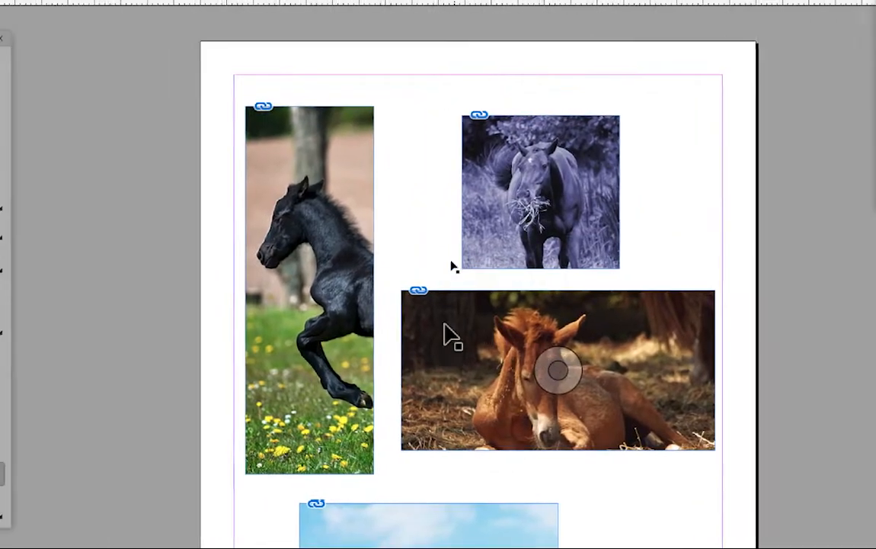
# Inspect the full extent of the black foal picture beyond its tall frame, select the frame itself, and deselect everything.
pyautogui.click(343, 330)
pyautogui.doubleClick(343, 331)
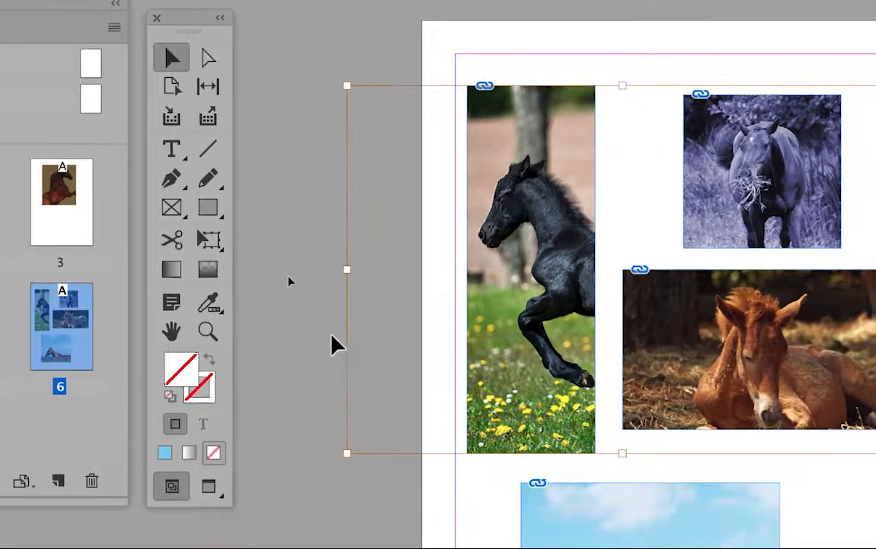
pyautogui.click(336, 345)
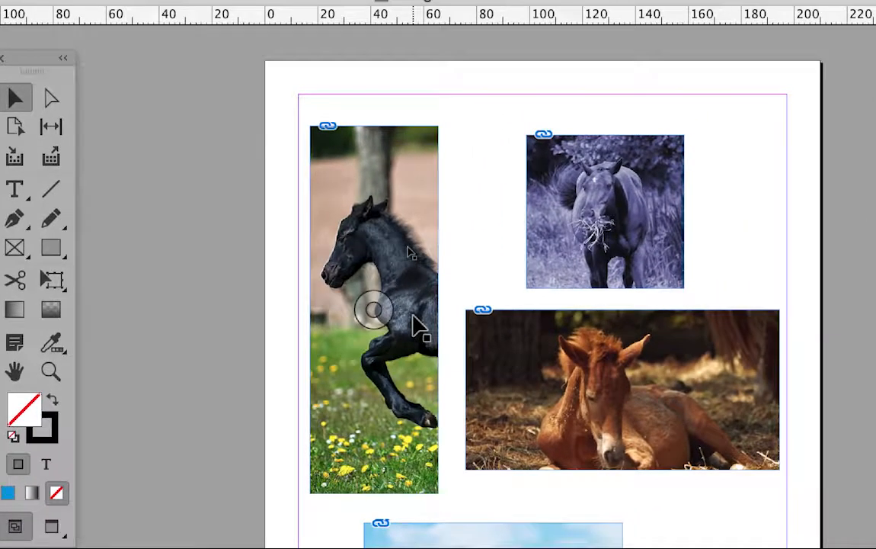
pyautogui.click(411, 345)
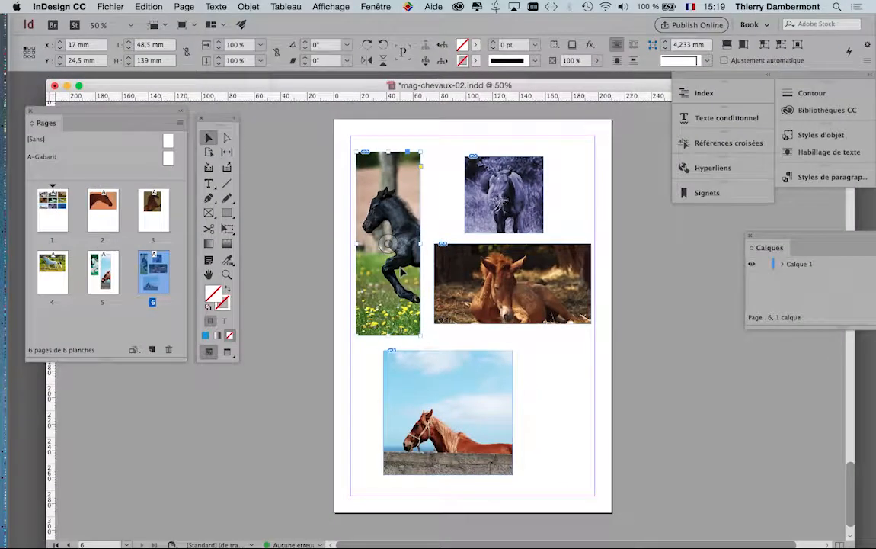
pyautogui.click(561, 375)
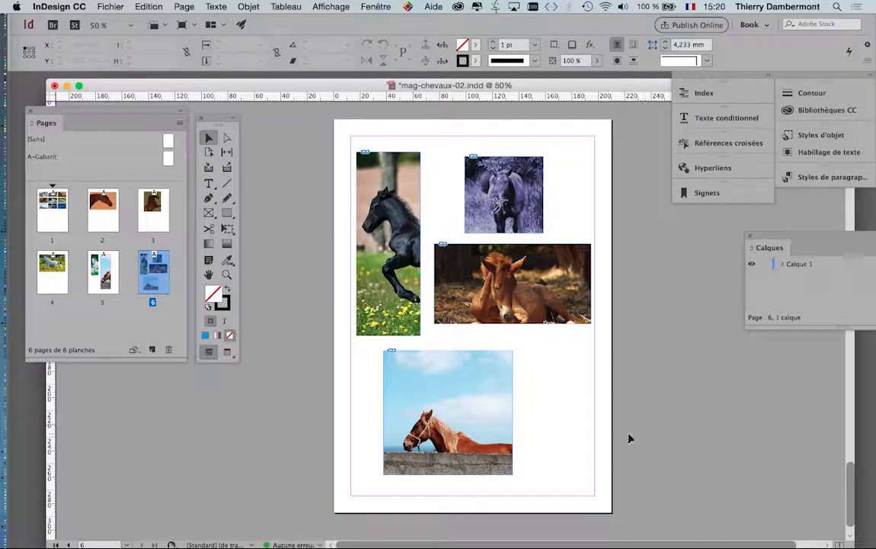